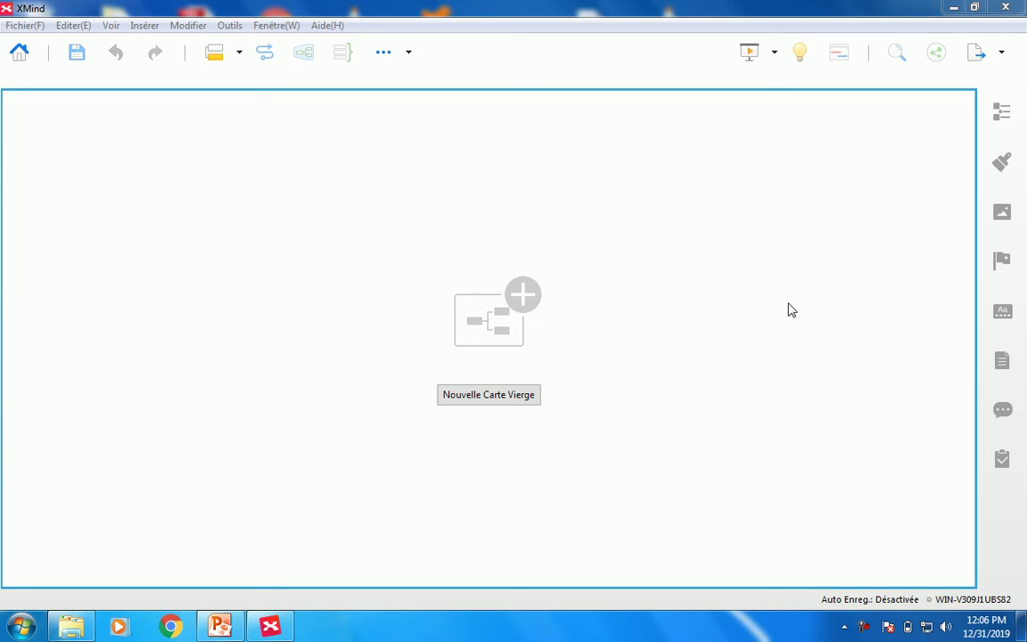
# Create a new blank mind map and add a first main topic to the central topic
pyautogui.click(486, 395)
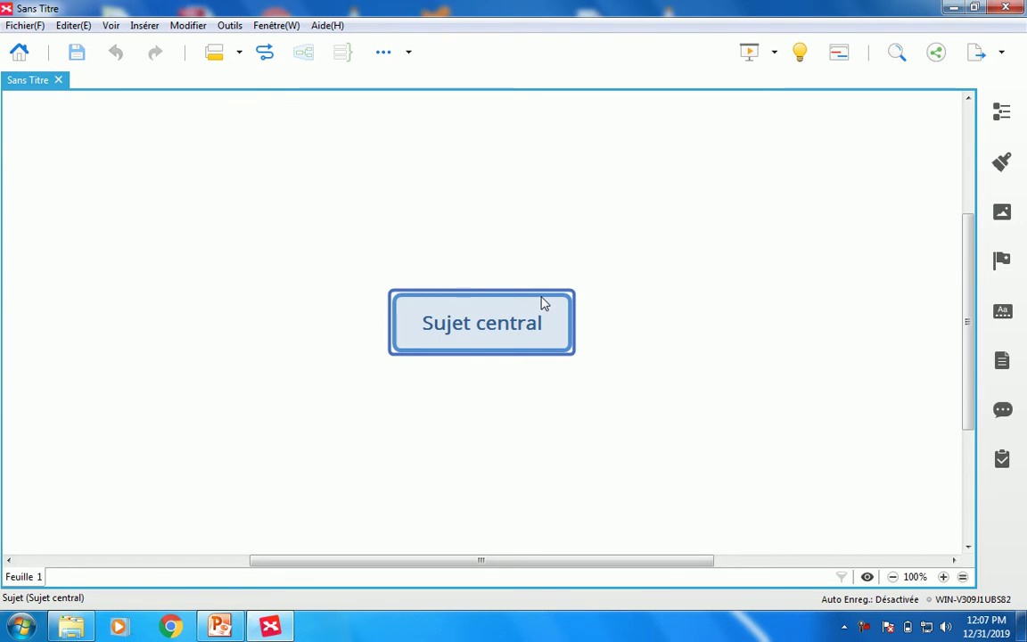
pyautogui.click(513, 286)
pyautogui.click(493, 304)
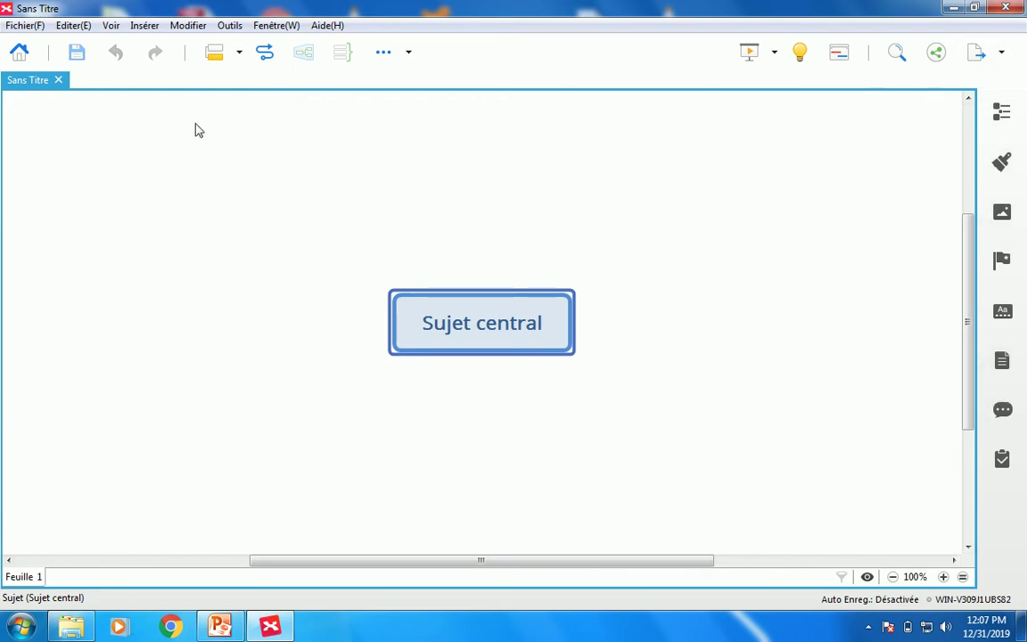
pyautogui.click(148, 27)
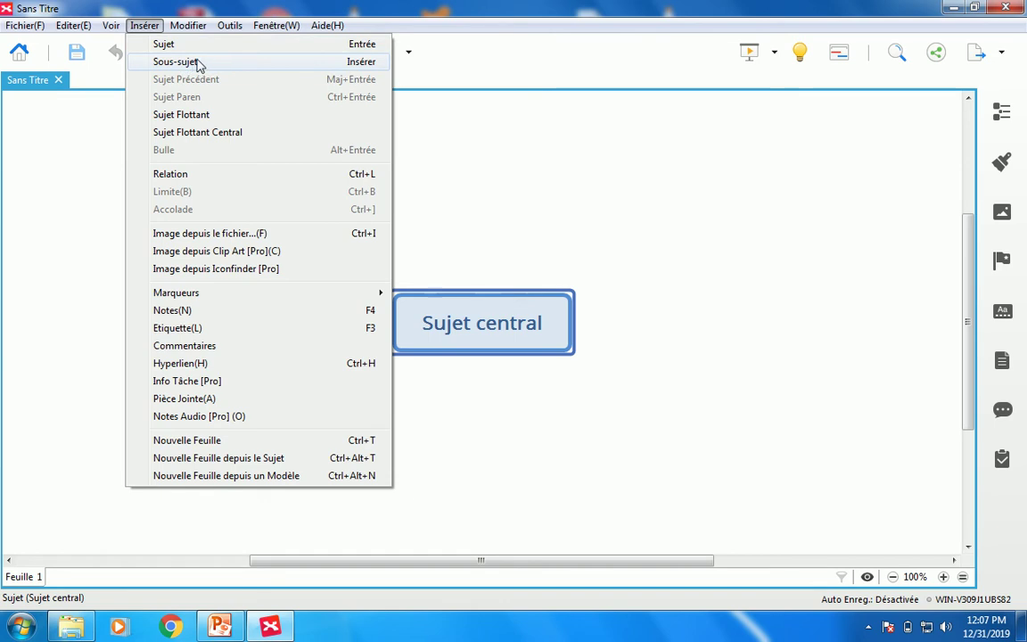
pyautogui.click(176, 61)
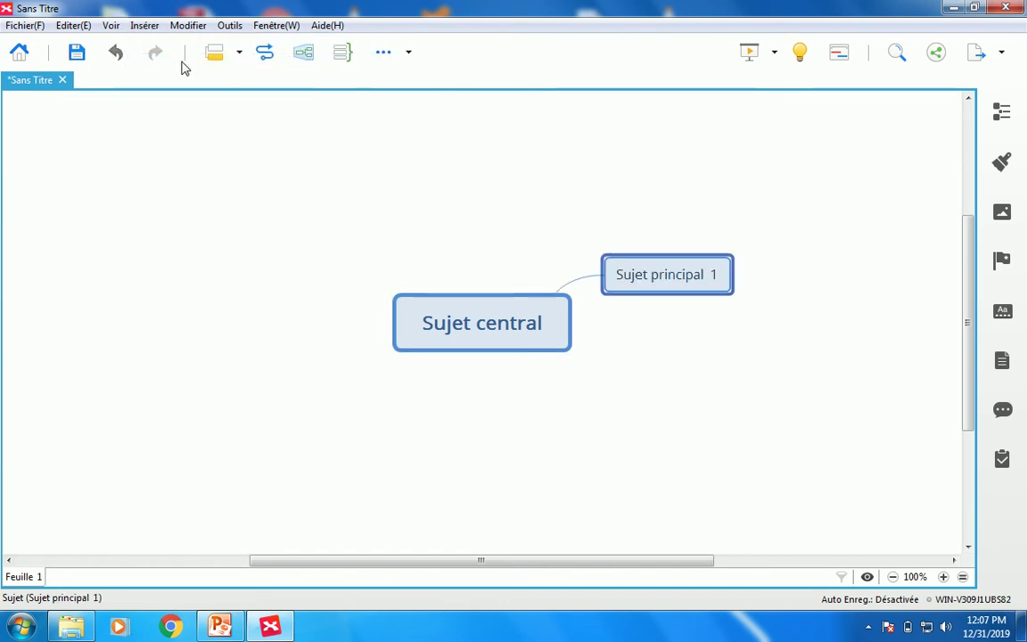
# Rename the central topic as "Temps"
pyautogui.click(450, 328)
pyautogui.doubleClick(450, 328)
pyautogui.doubleClick(450, 323)
pyautogui.press('BackSpace')
pyautogui.press('BackSpace')
pyautogui.press('BackSpace')
pyautogui.press('BackSpace')
pyautogui.press('BackSpace')
pyautogui.press('BackSpace')
pyautogui.press('BackSpace')
pyautogui.write('Temps')
pyautogui.press('Return')
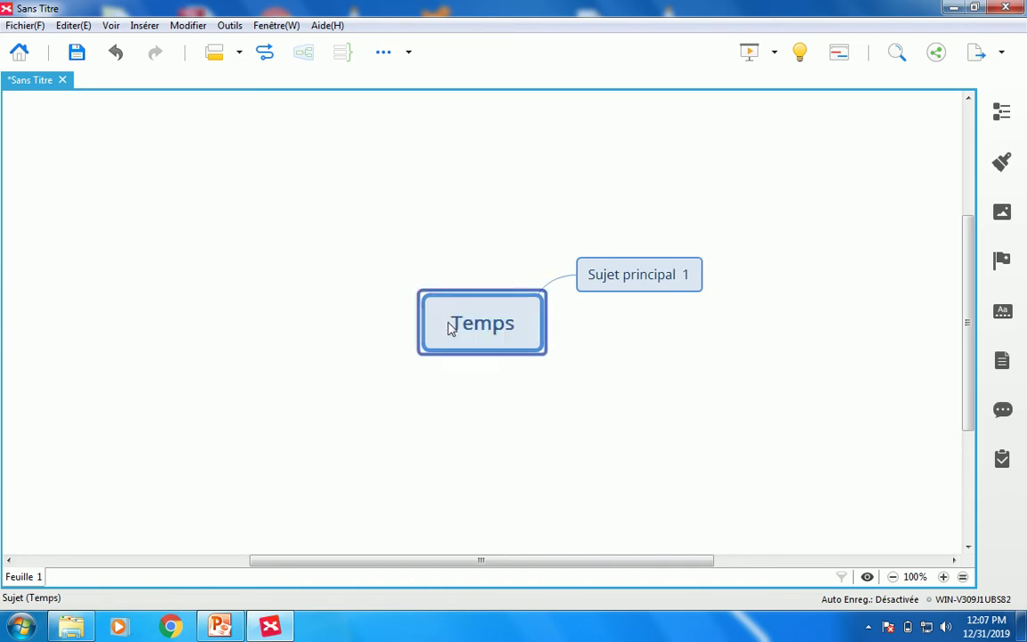
# Rename the first main topic as "Présent"
pyautogui.doubleClick(645, 281)
pyautogui.doubleClick(644, 279)
pyautogui.press('BackSpace')
pyautogui.press('BackSpace')
pyautogui.press('BackSpace')
pyautogui.press('BackSpace')
pyautogui.press('BackSpace')
pyautogui.press('BackSpace')
pyautogui.press('BackSpace')
pyautogui.press('BackSpace')
pyautogui.write('Présent')
pyautogui.press('Return')
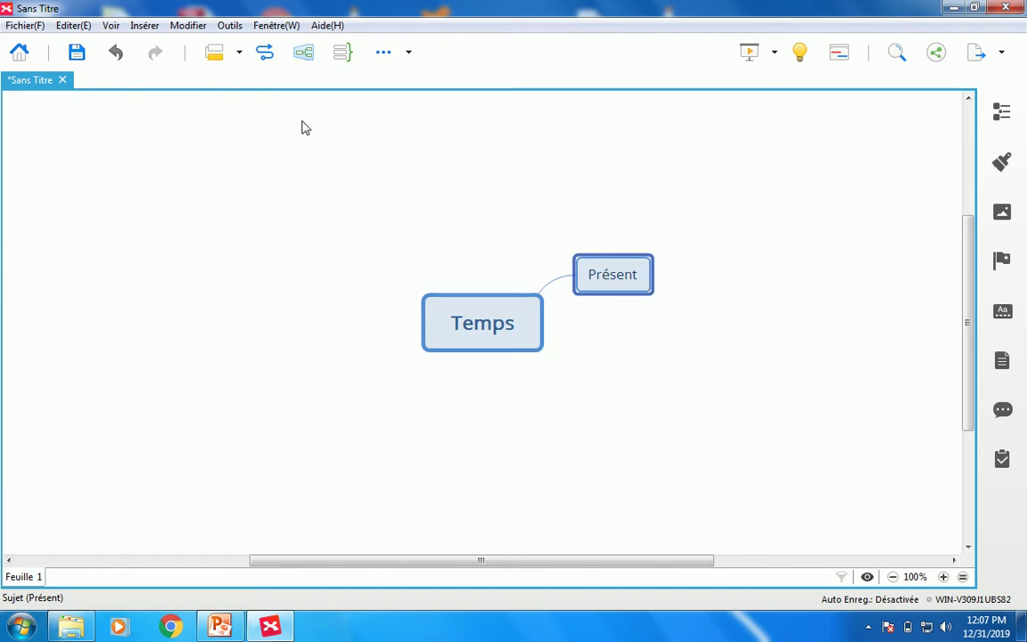
# Add a subtopic under the Présent topic
pyautogui.click(145, 25)
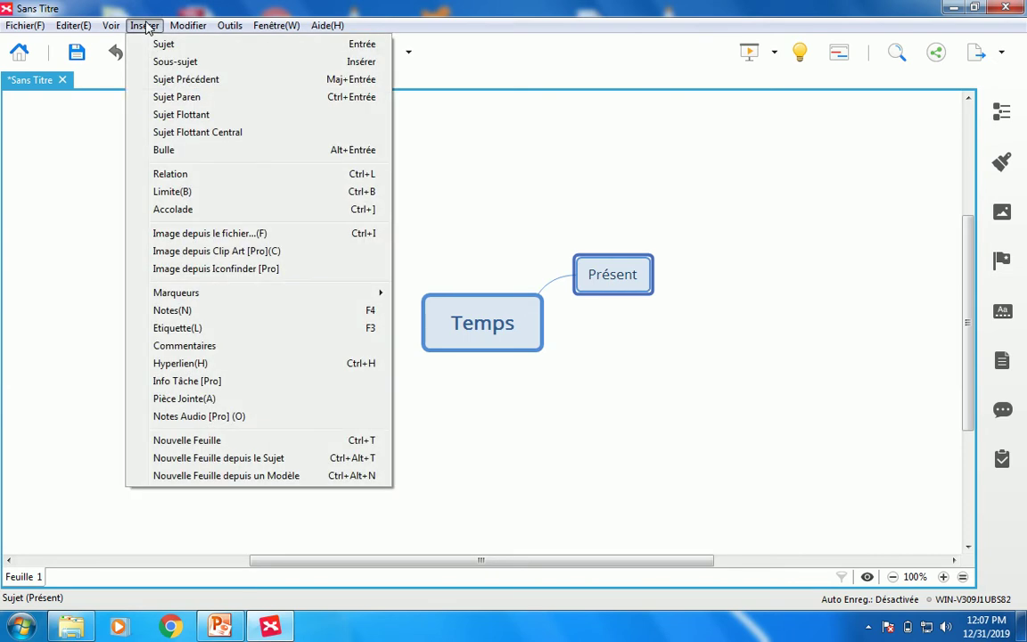
pyautogui.click(183, 64)
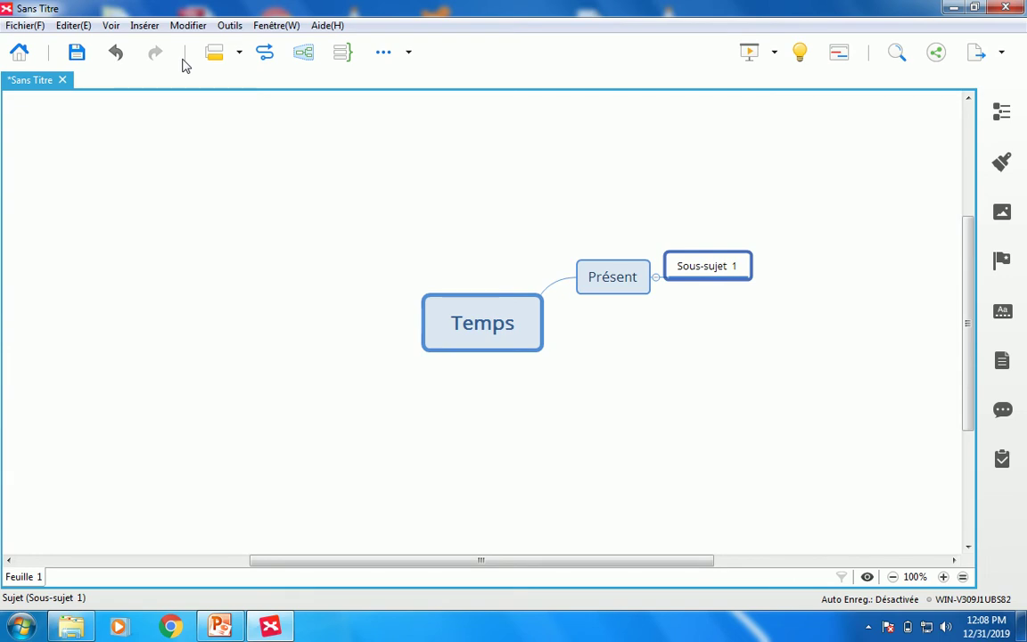
pyautogui.click(616, 292)
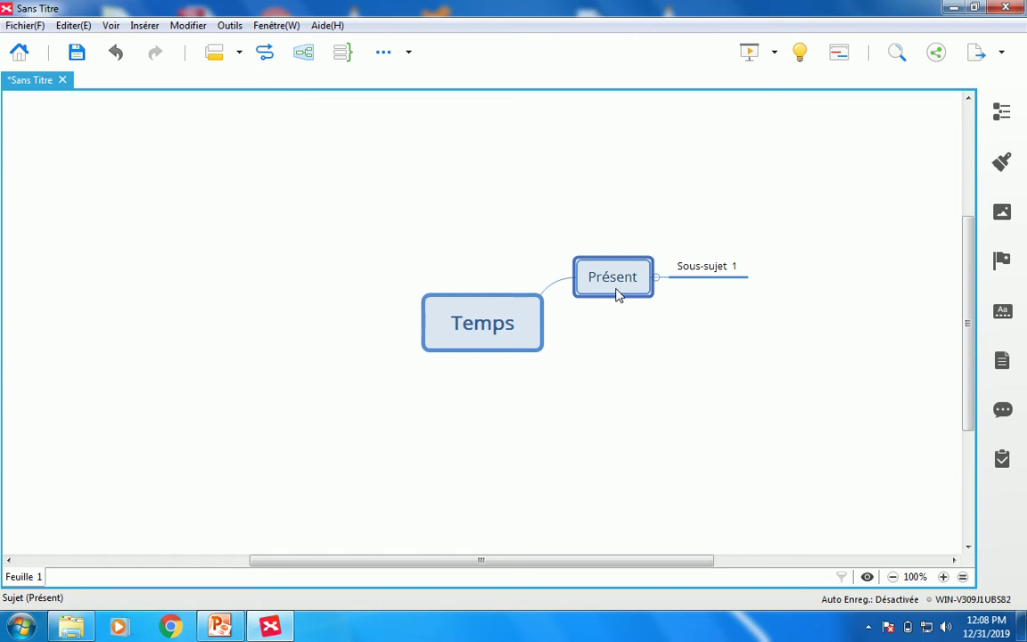
# Add a second main topic to the central topic Temps
pyautogui.click(512, 323)
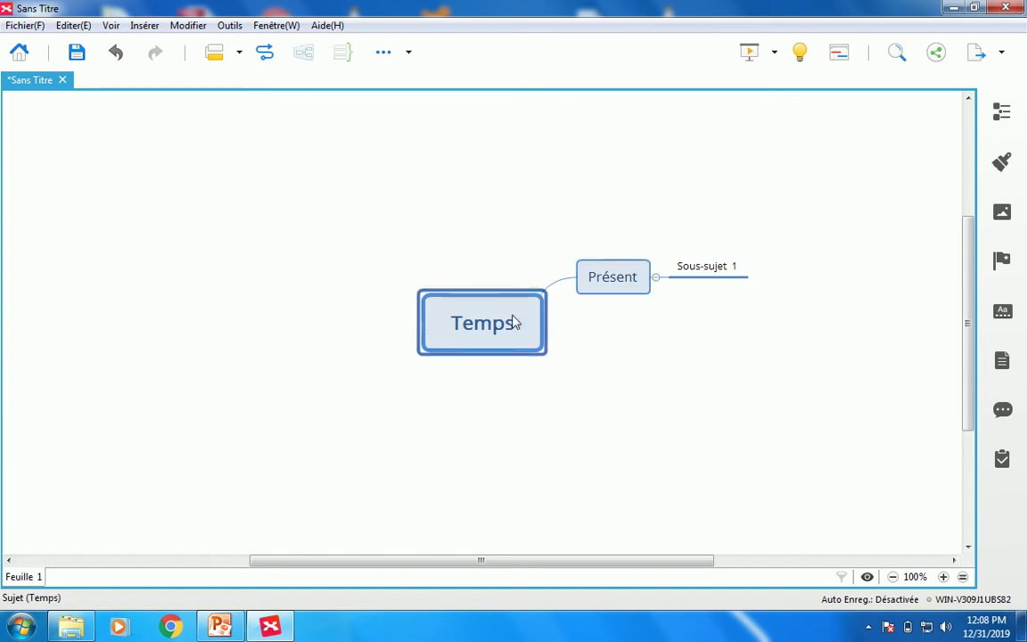
pyautogui.click(155, 31)
pyautogui.click(166, 44)
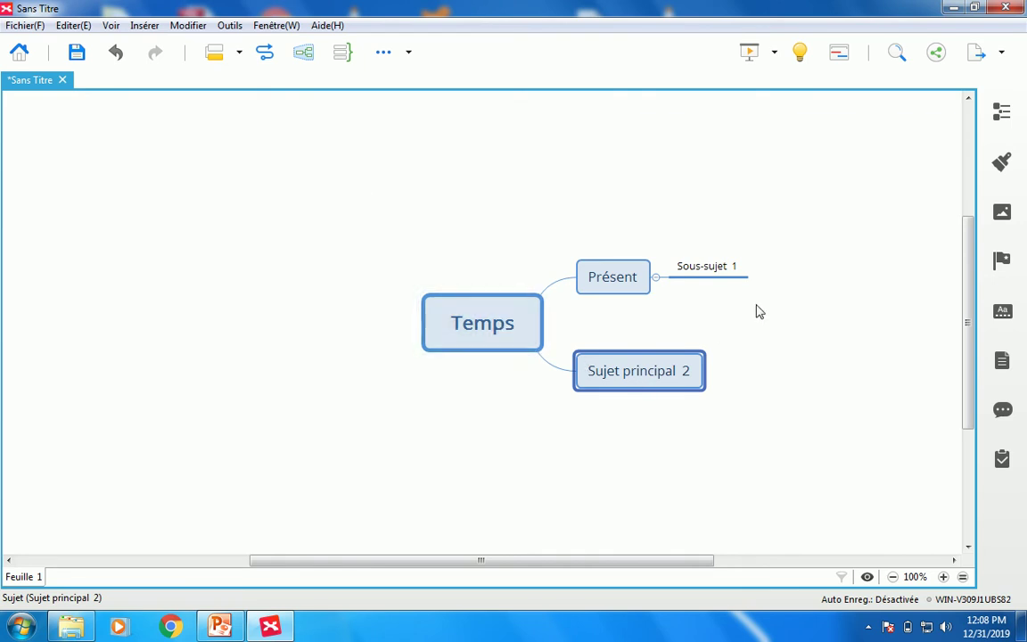
# Add a nested subtopic beneath the existing subtopic of Présent
pyautogui.click(722, 274)
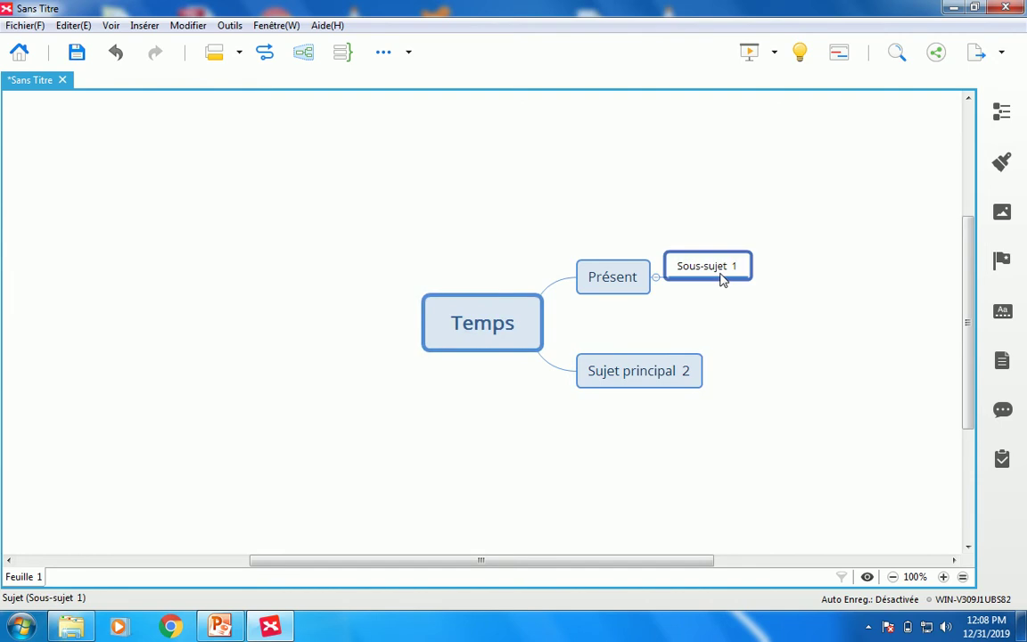
pyautogui.click(143, 25)
pyautogui.click(183, 61)
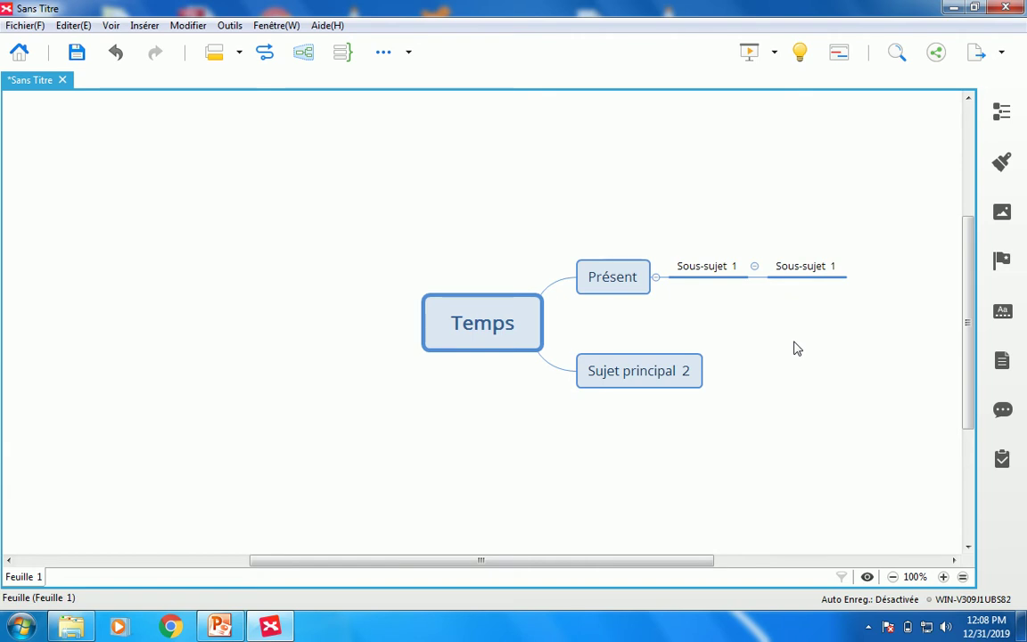
# Add a third main topic to Temps and delete it again
pyautogui.click(506, 331)
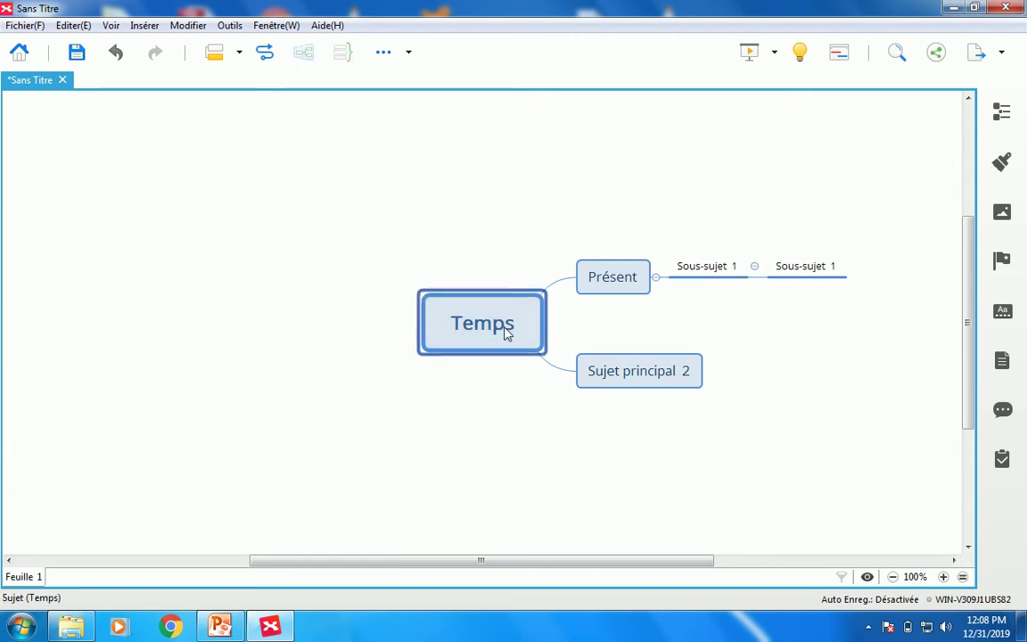
pyautogui.click(145, 26)
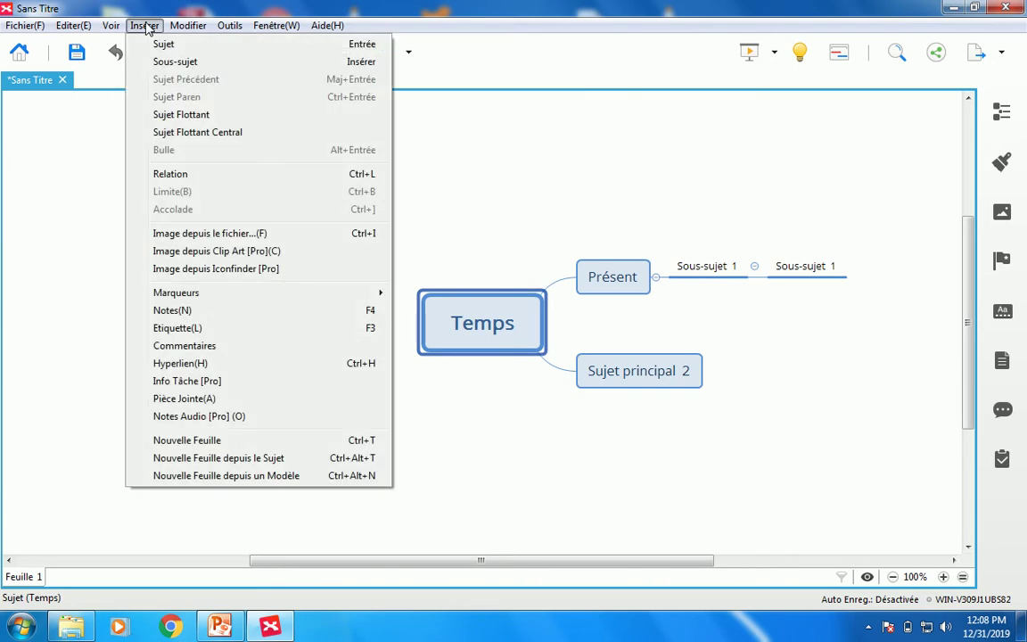
pyautogui.click(166, 62)
pyautogui.moveTo(604, 407); pyautogui.dragTo(390, 418)
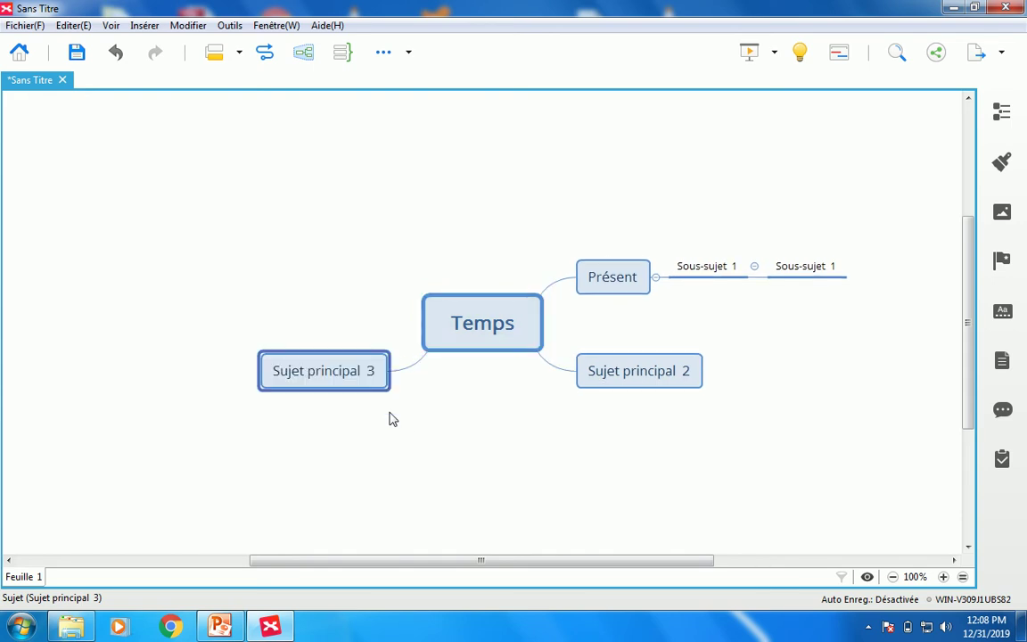
pyautogui.click(390, 385)
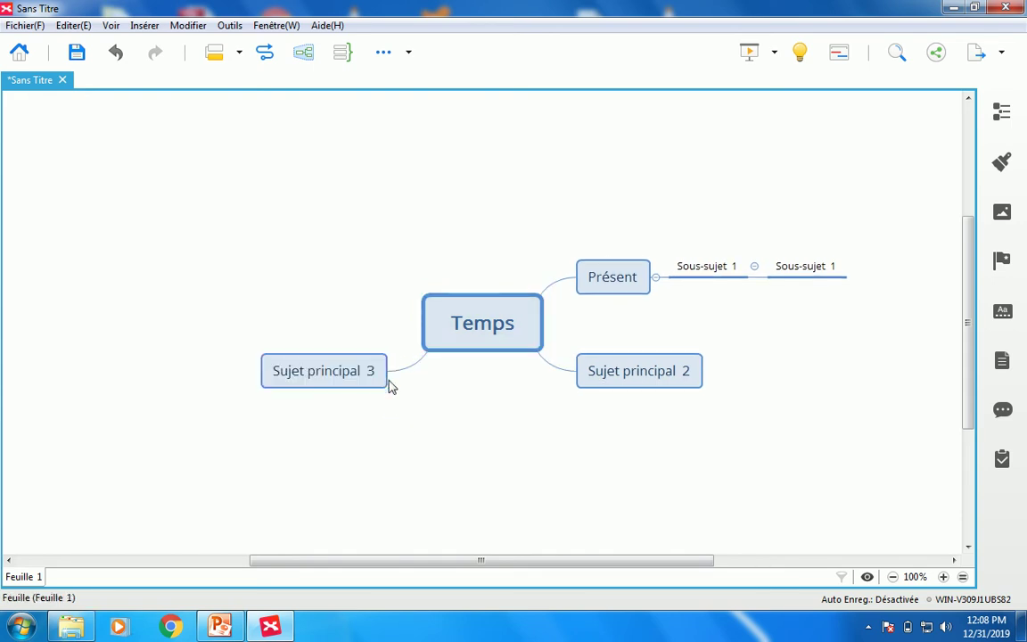
pyautogui.click(383, 385)
pyautogui.press('Delete')
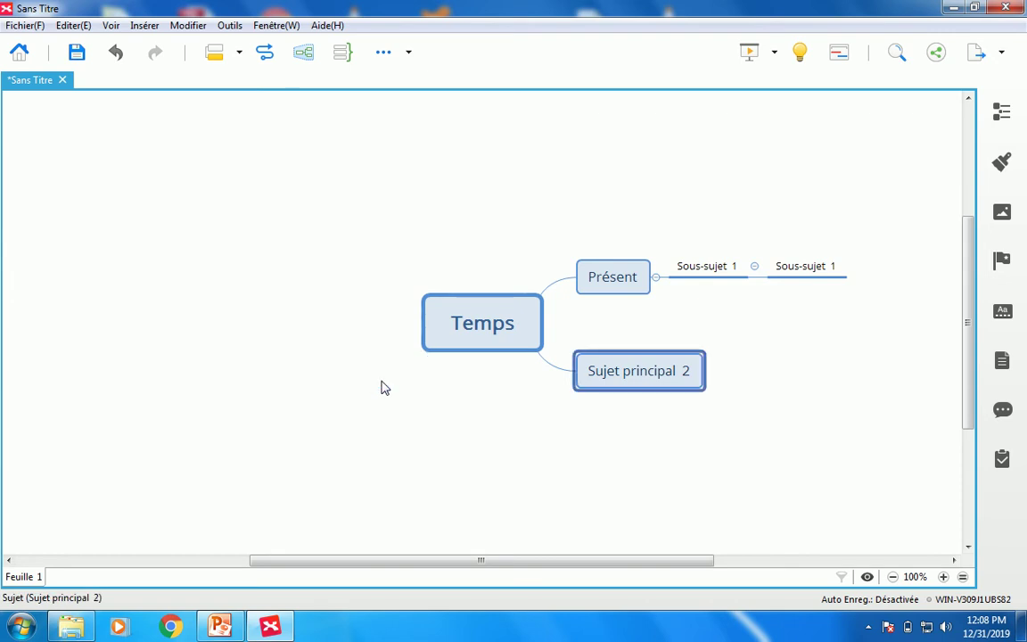
pyautogui.click(490, 324)
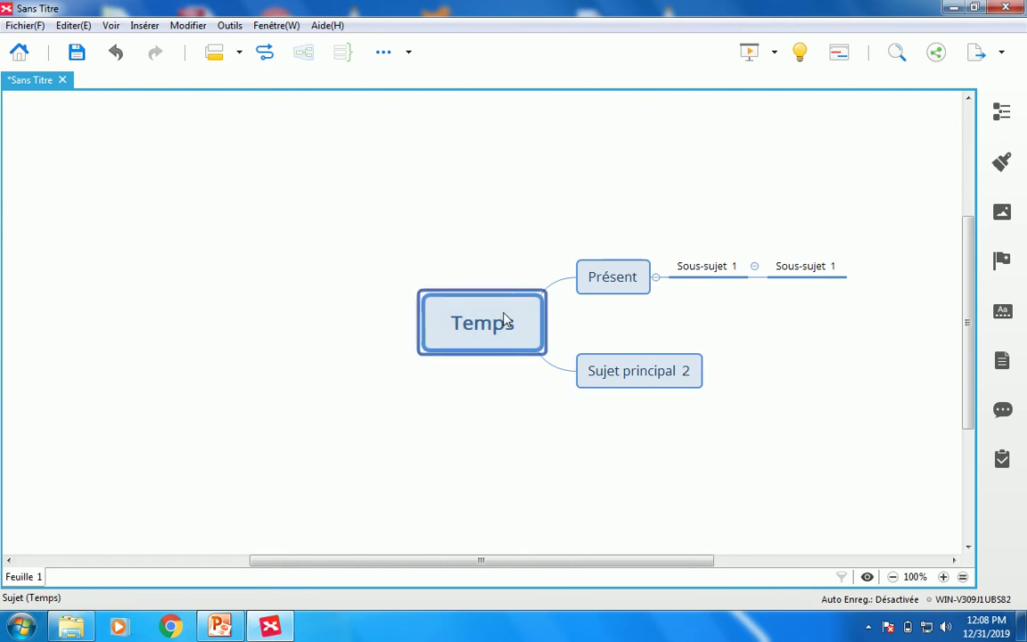
pyautogui.doubleClick(486, 327)
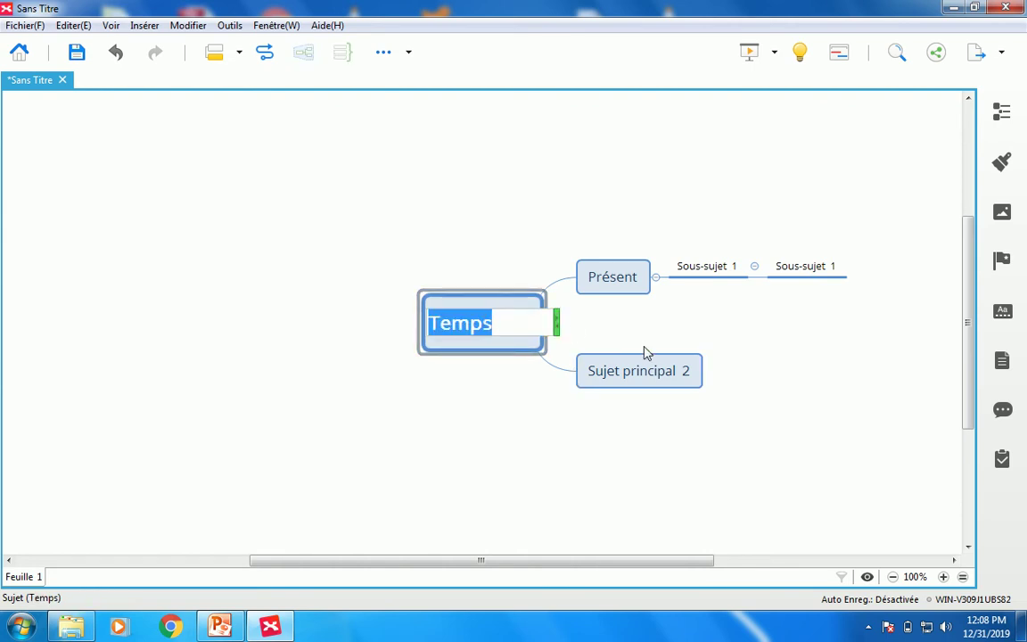
pyautogui.click(648, 374)
pyautogui.click(520, 364)
pyautogui.click(472, 353)
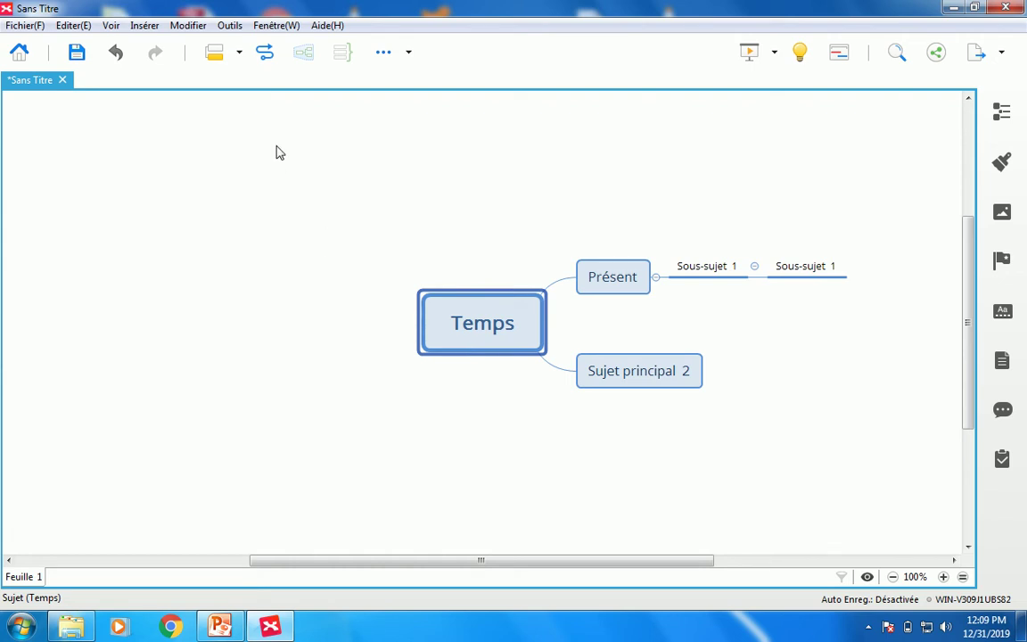
# Delete the subtopic of Présent together with its nested subtopic
pyautogui.click(707, 269)
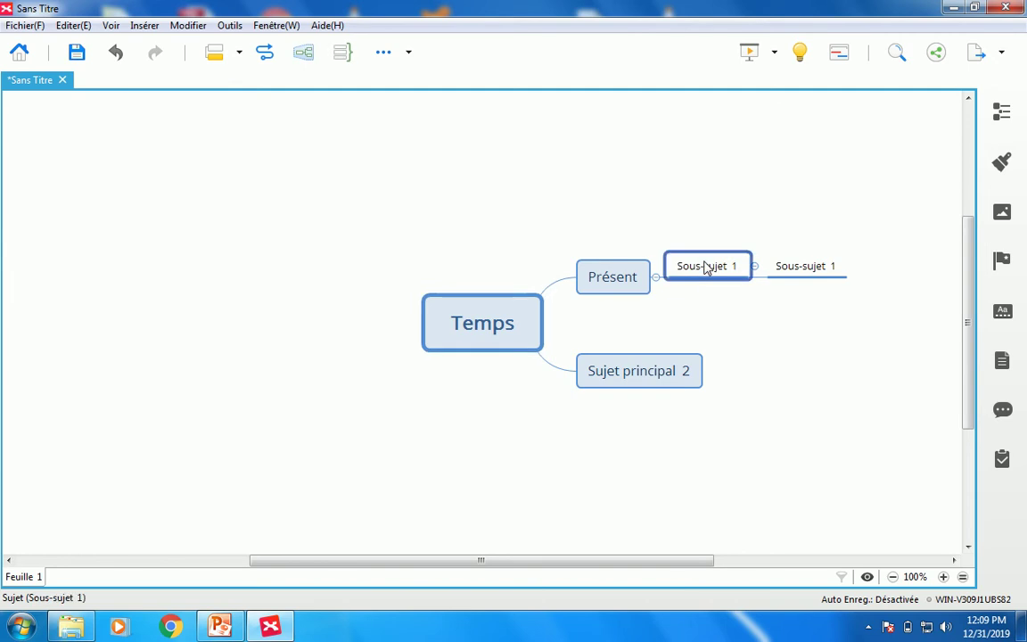
pyautogui.press('Delete')
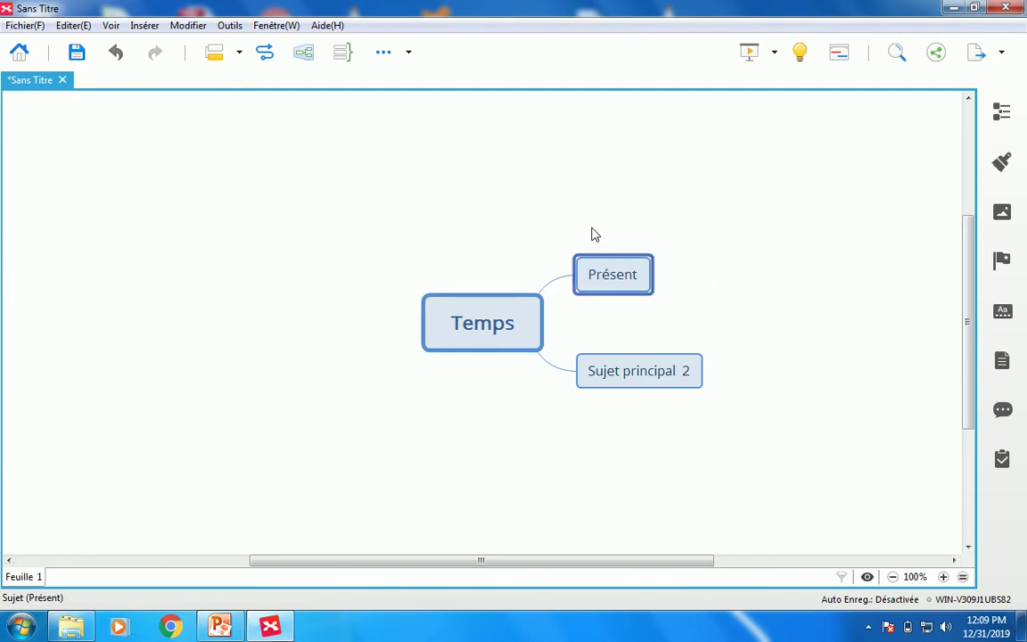
# Insert a relationship from Présent to Temps and bend its curve upward beyond the two topics
pyautogui.click(146, 27)
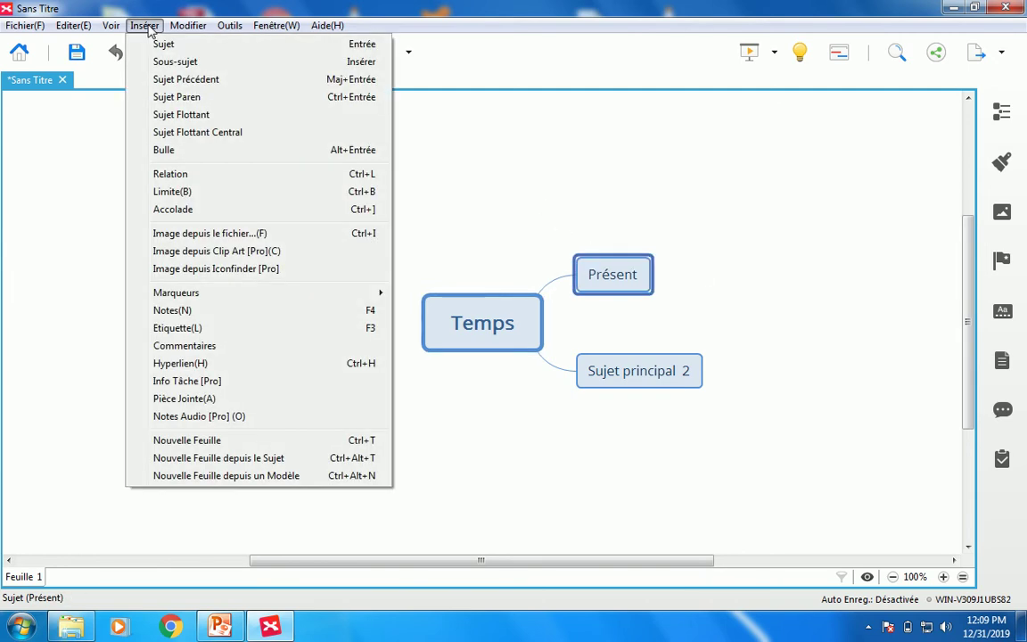
pyautogui.click(230, 176)
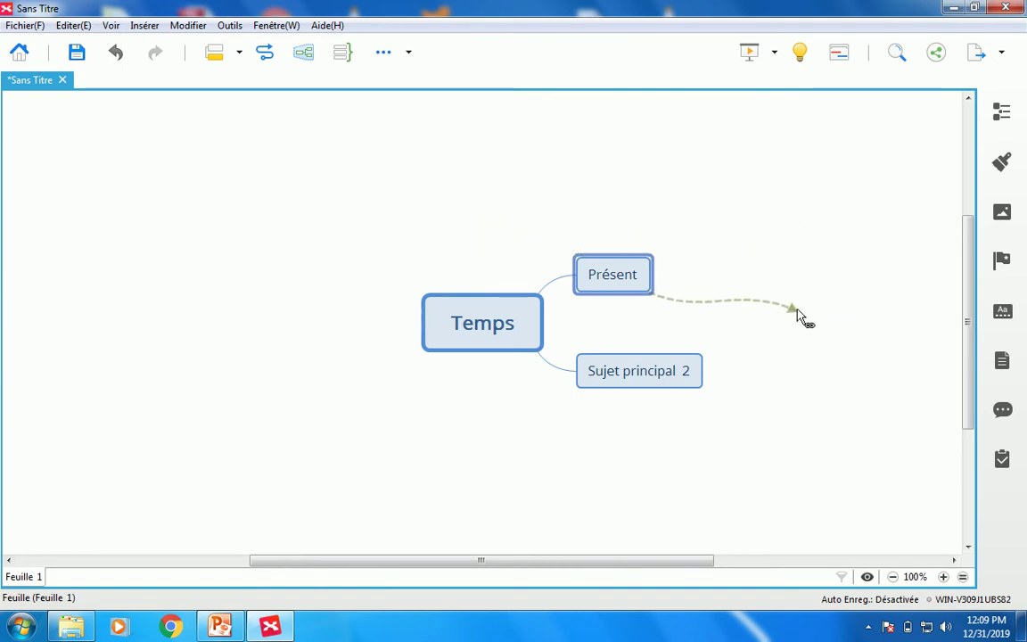
pyautogui.click(479, 299)
pyautogui.moveTo(557, 279); pyautogui.dragTo(438, 126)
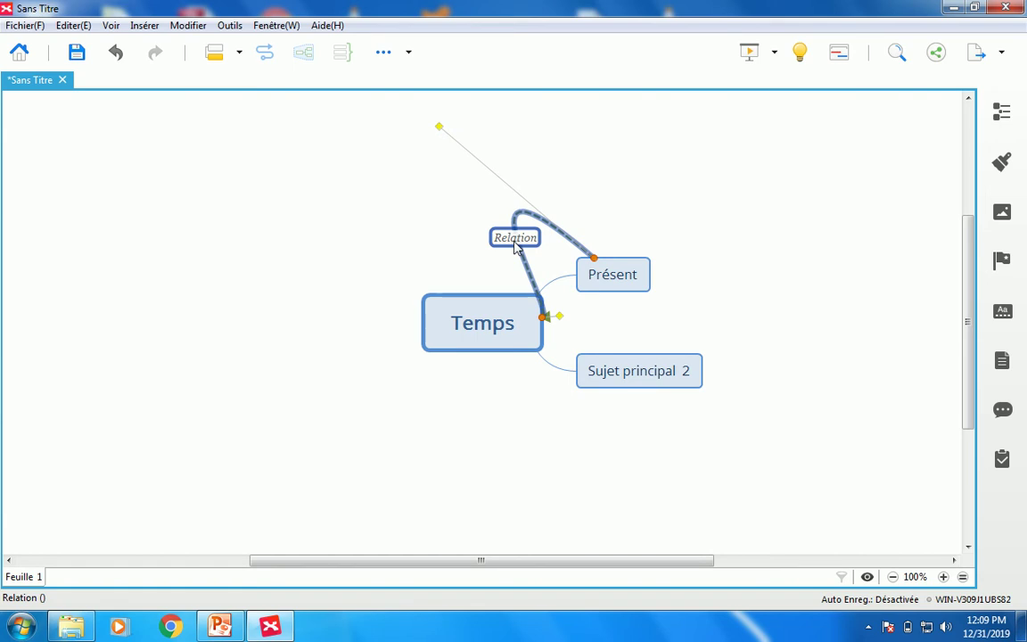
pyautogui.click(464, 255)
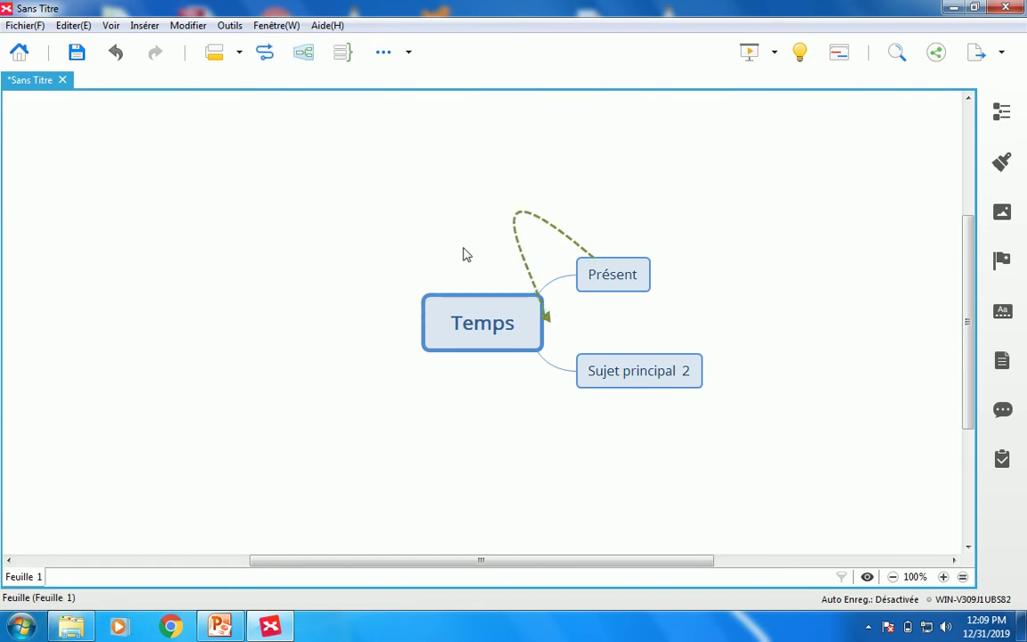
# Move Présent away from Temps as a floating topic above Sujet principal 2
pyautogui.moveTo(645, 279); pyautogui.dragTo(688, 248)
pyautogui.moveTo(599, 283); pyautogui.dragTo(630, 359)
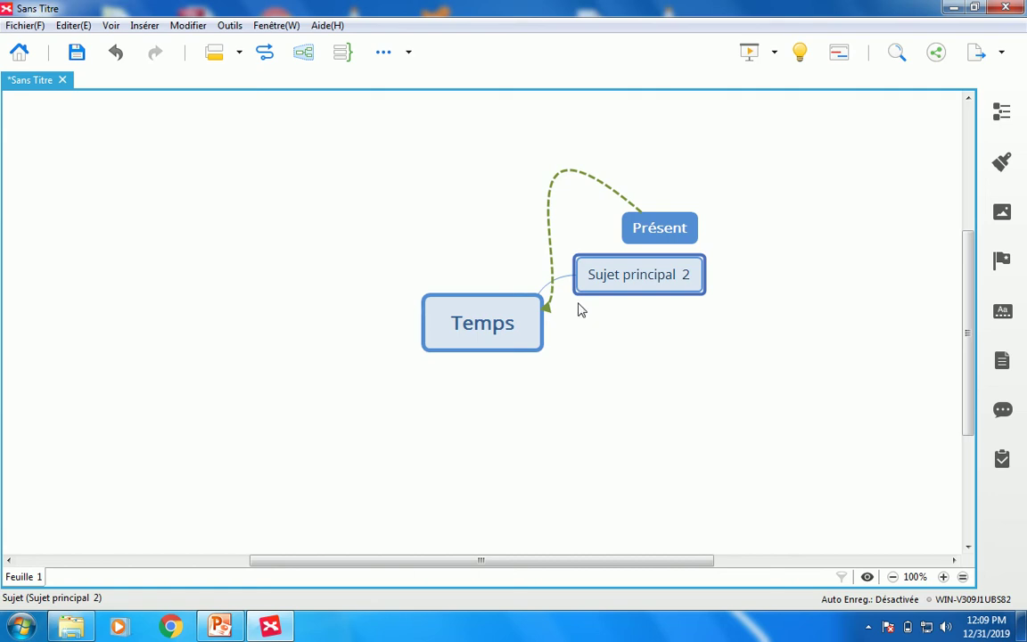
pyautogui.click(145, 27)
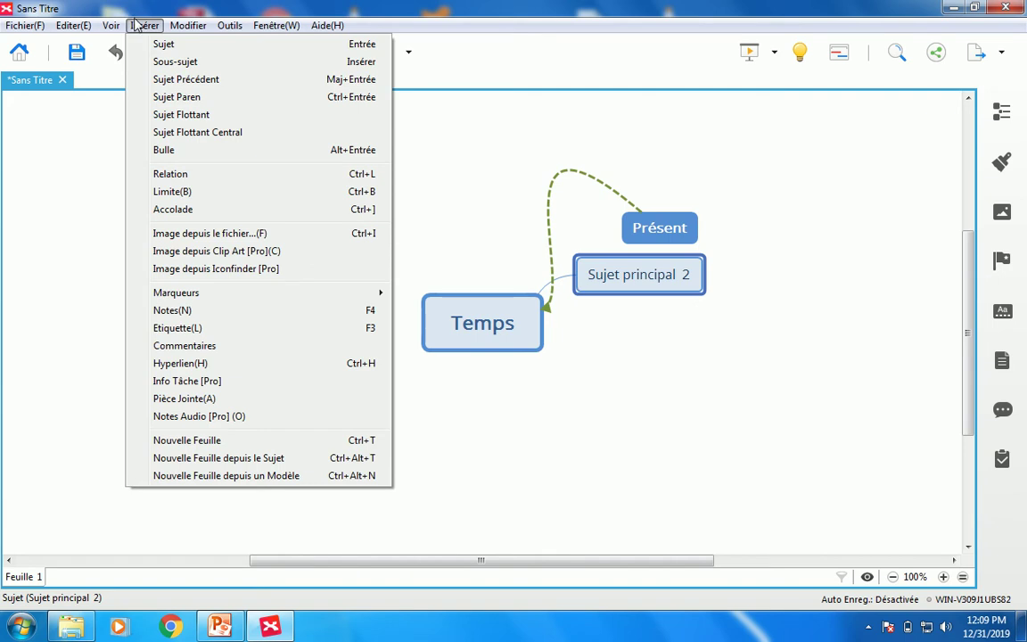
pyautogui.click(460, 320)
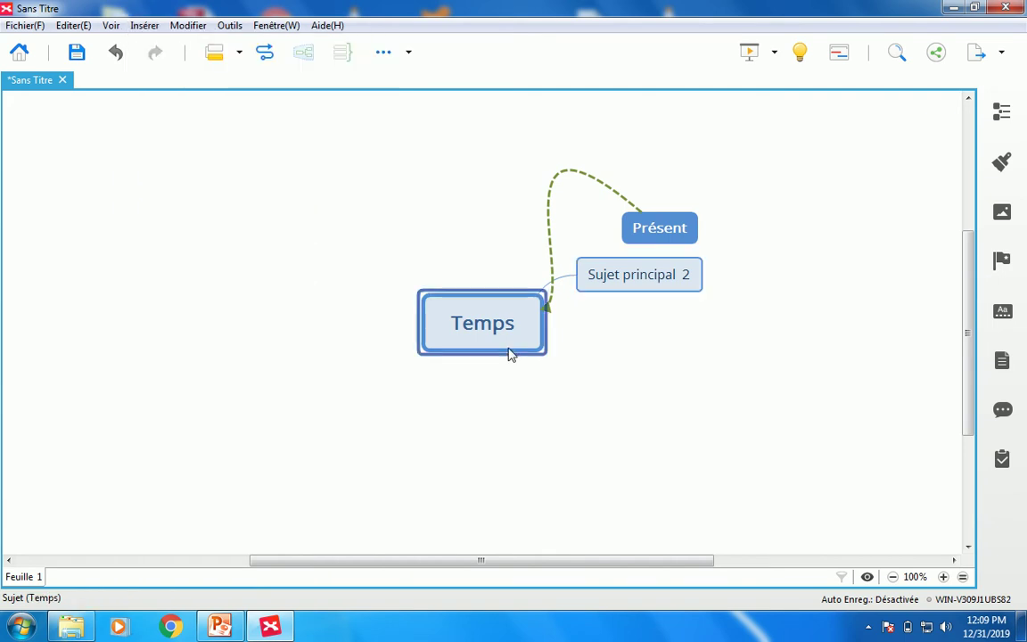
pyautogui.click(632, 280)
pyautogui.moveTo(580, 289); pyautogui.dragTo(602, 261)
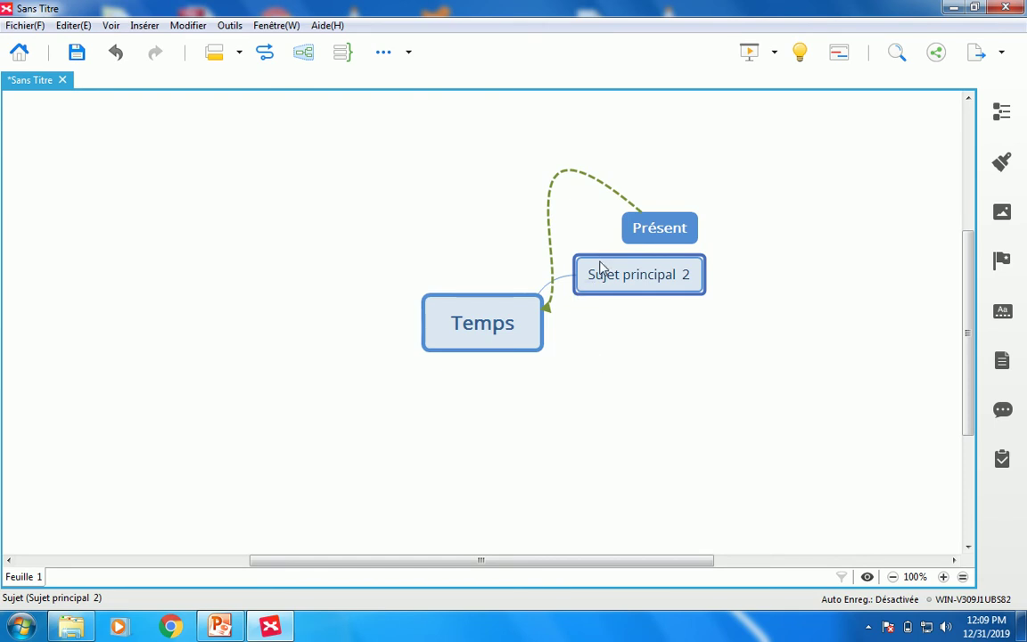
# Reattach the floating Présent topic to Temps as its first main topic
pyautogui.moveTo(603, 267); pyautogui.dragTo(553, 366)
pyautogui.moveTo(641, 231); pyautogui.dragTo(502, 185)
pyautogui.click(526, 422)
# Enclose the Présent and Sujet principal 2 topics together in a boundary (Limite)
pyautogui.moveTo(760, 426); pyautogui.dragTo(550, 239)
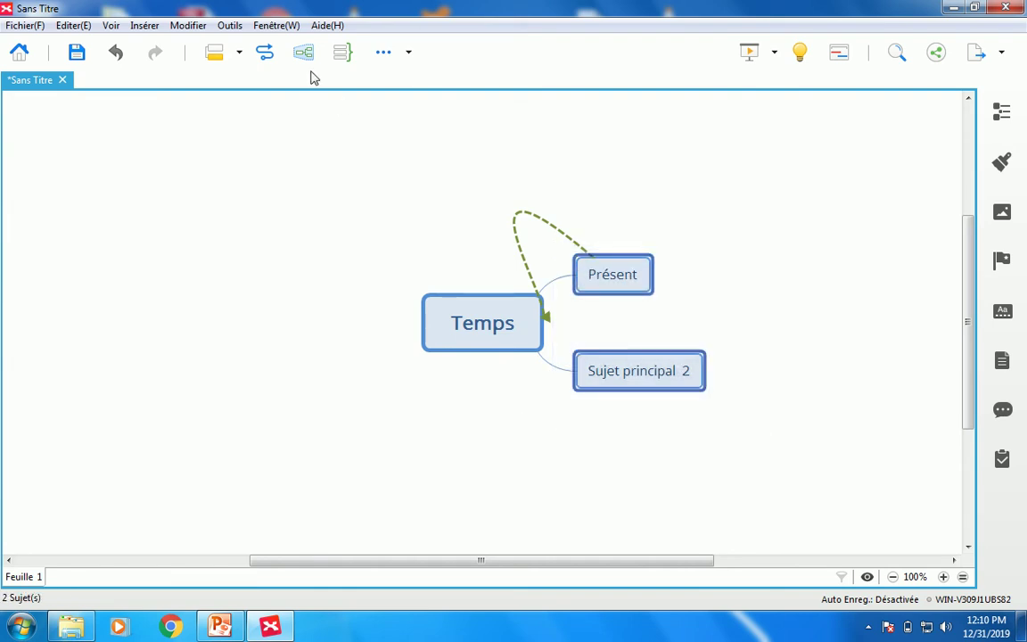
pyautogui.click(146, 26)
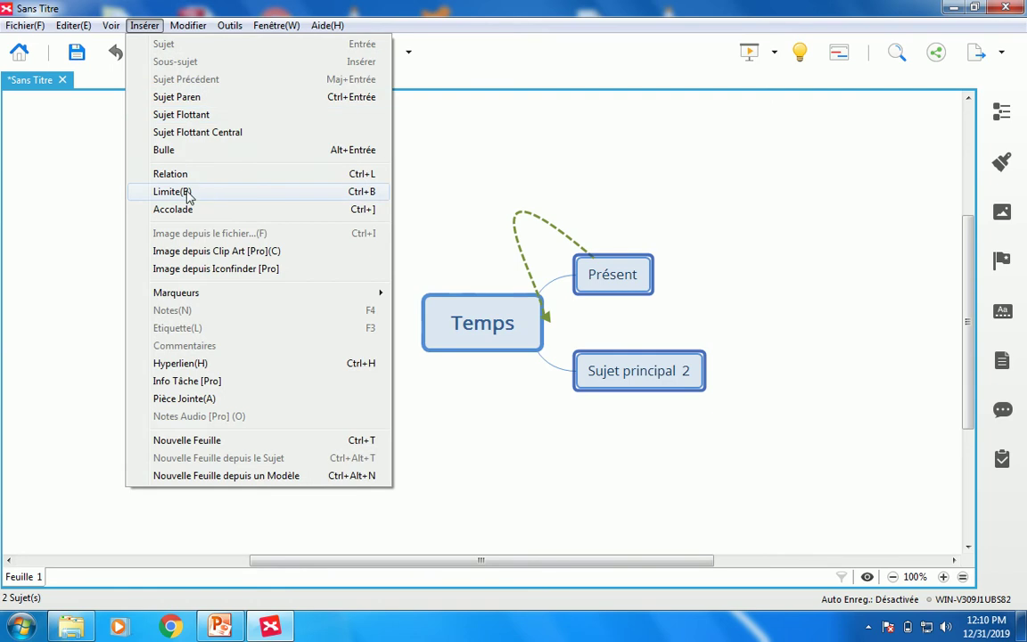
pyautogui.click(172, 192)
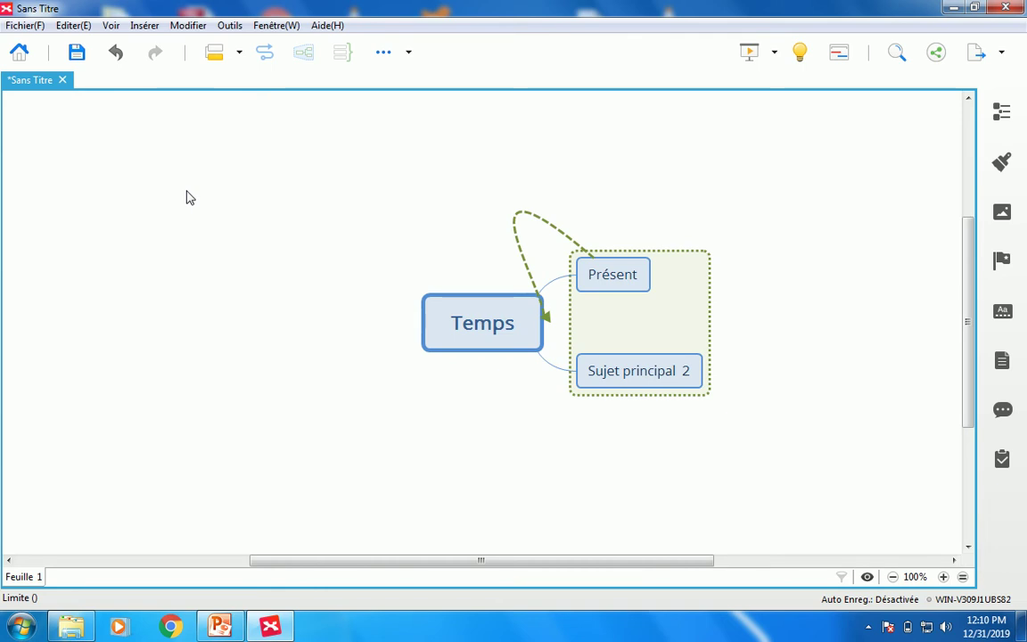
# Try adding a summary brace (Accolade) to the Présent topic alone, and undo it
pyautogui.click(143, 25)
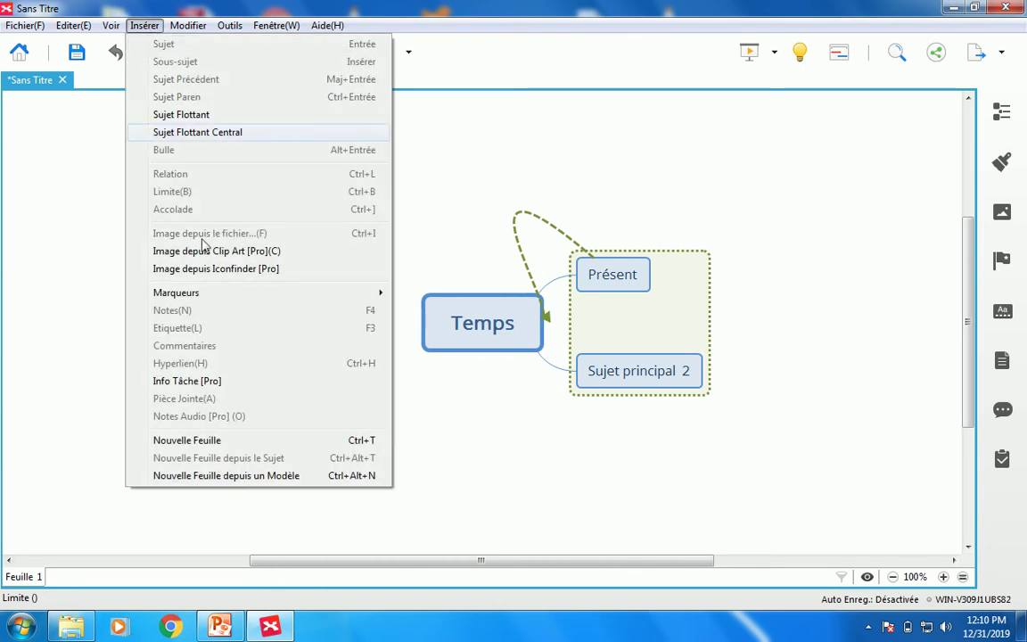
pyautogui.click(606, 274)
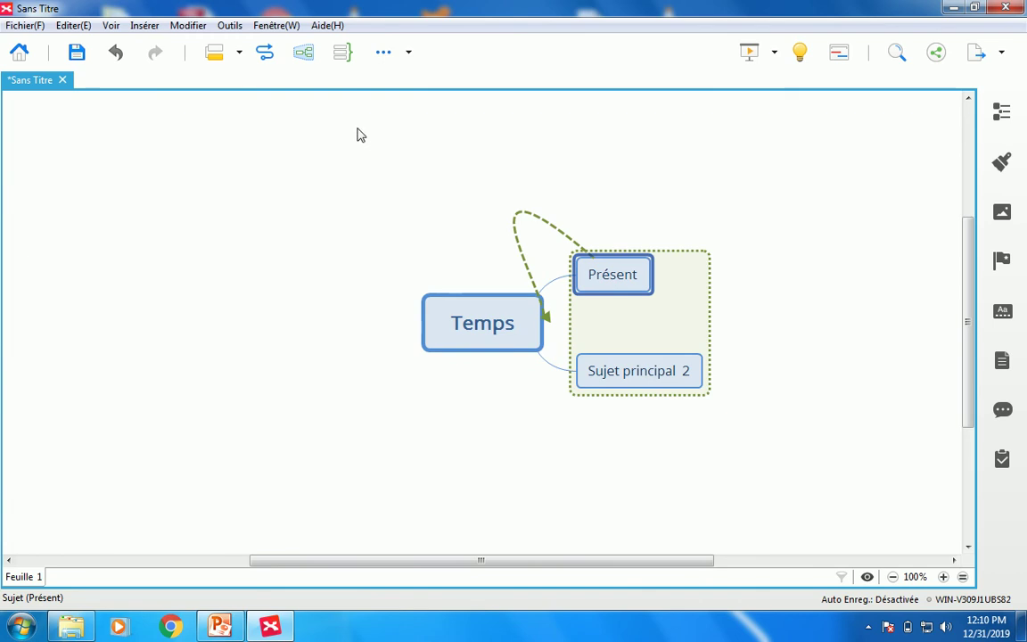
pyautogui.click(144, 26)
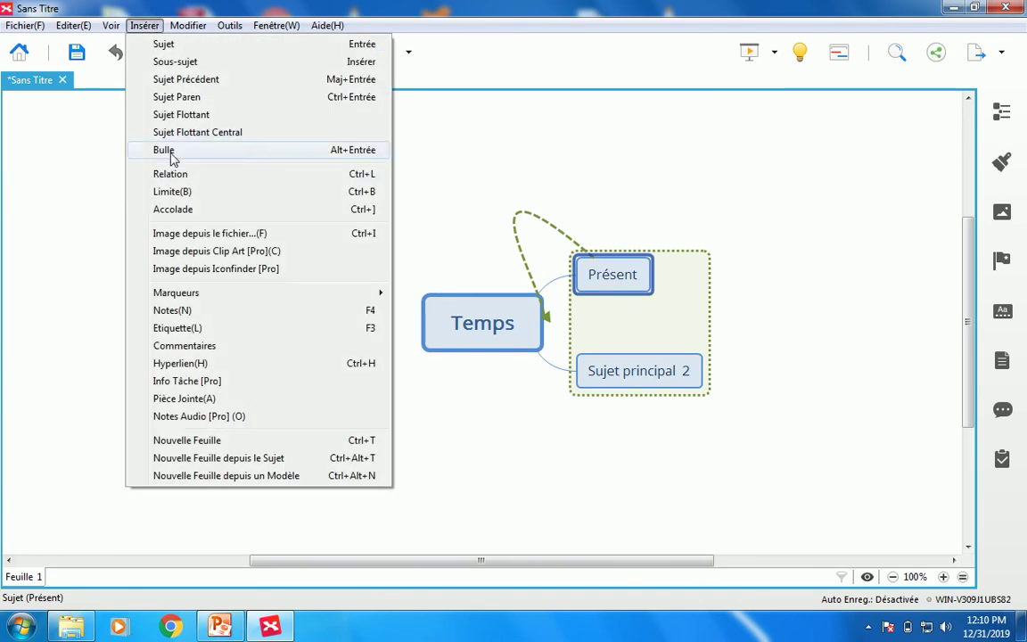
pyautogui.click(173, 210)
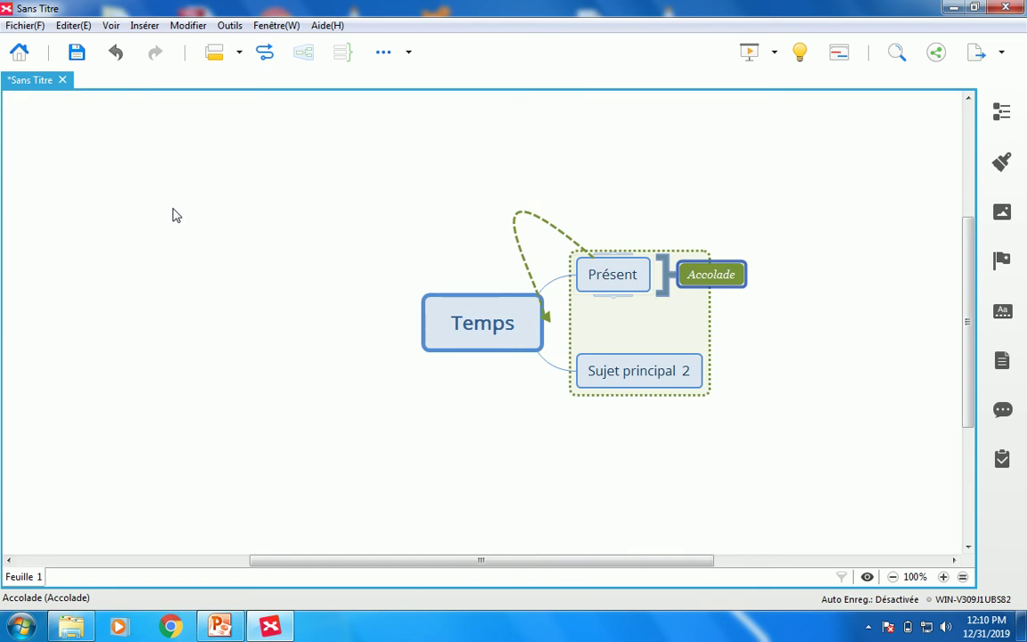
pyautogui.click(735, 430)
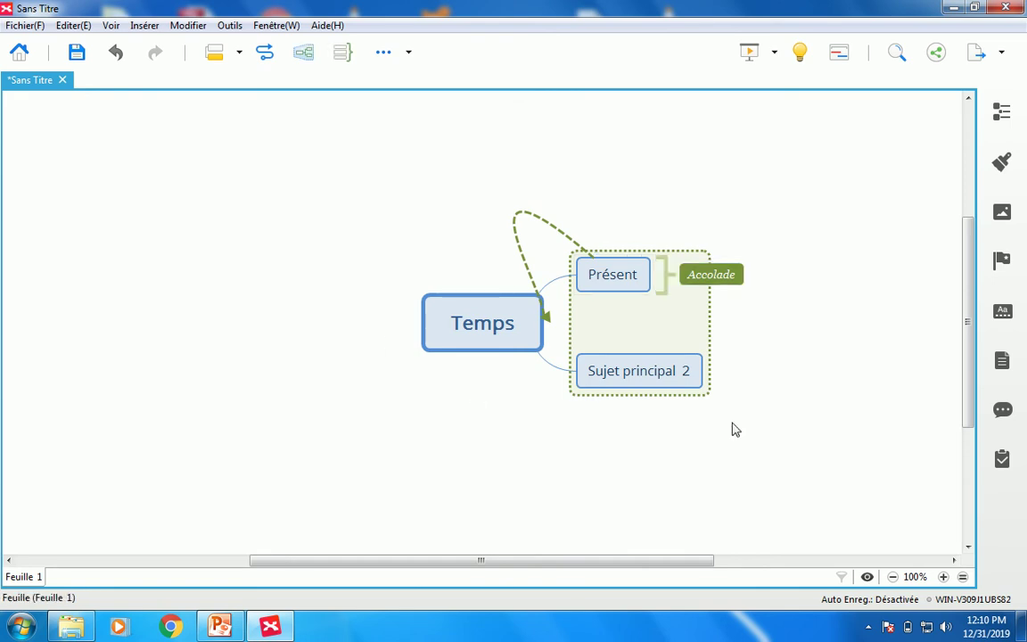
pyautogui.hotkey('ctrl', 'z')
# Group the Présent and Sujet principal 2 topics together with a summary brace (Accolade)
pyautogui.moveTo(717, 425); pyautogui.dragTo(579, 238)
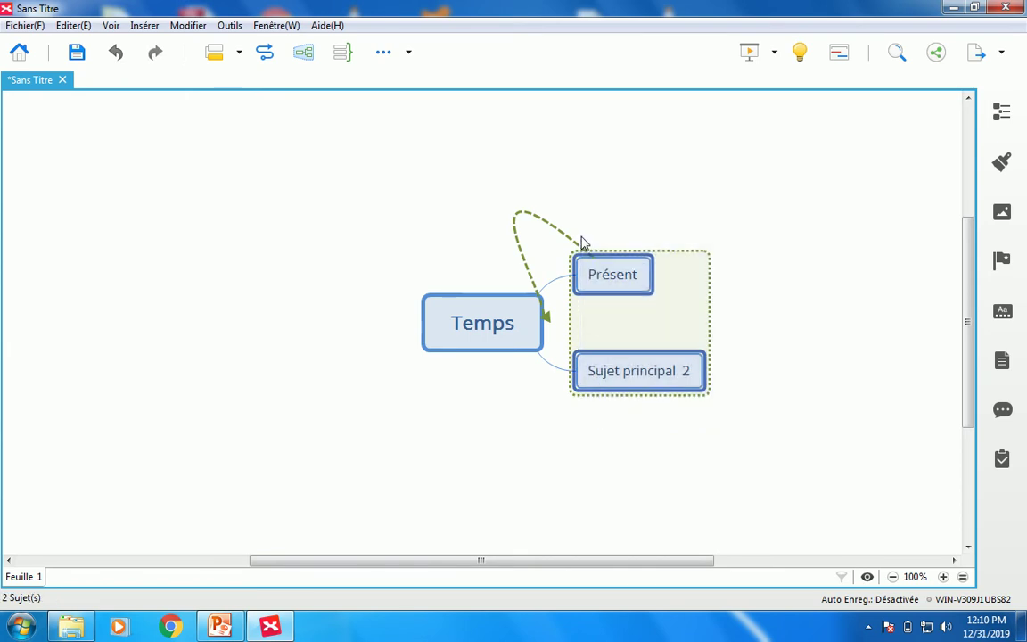
pyautogui.click(139, 26)
pyautogui.click(173, 208)
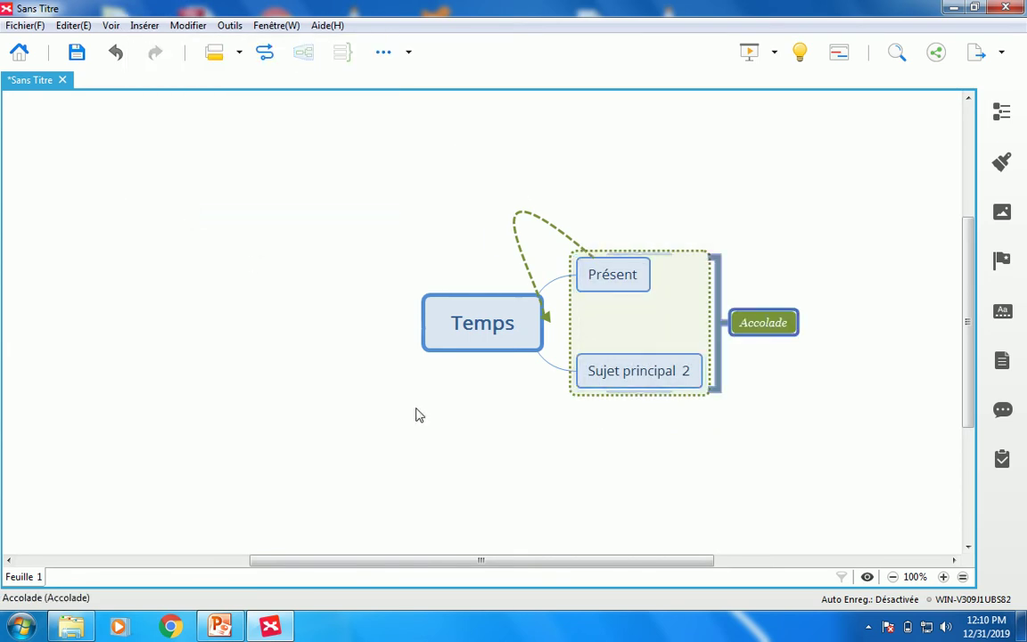
pyautogui.click(550, 477)
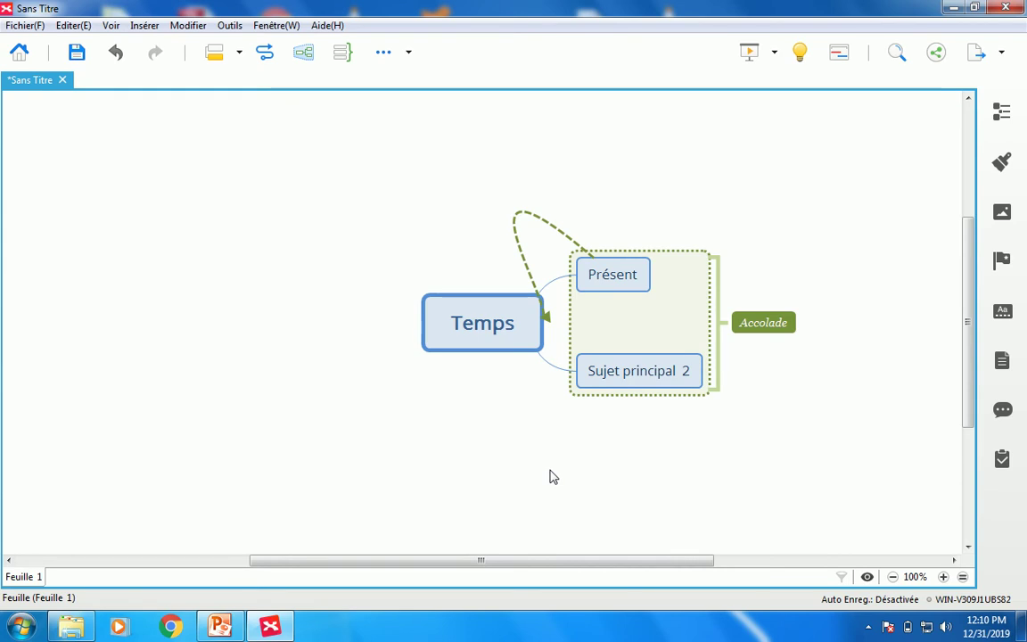
# Add a new blank sheet, Feuille 2, to the mind map file and display it
pyautogui.click(459, 349)
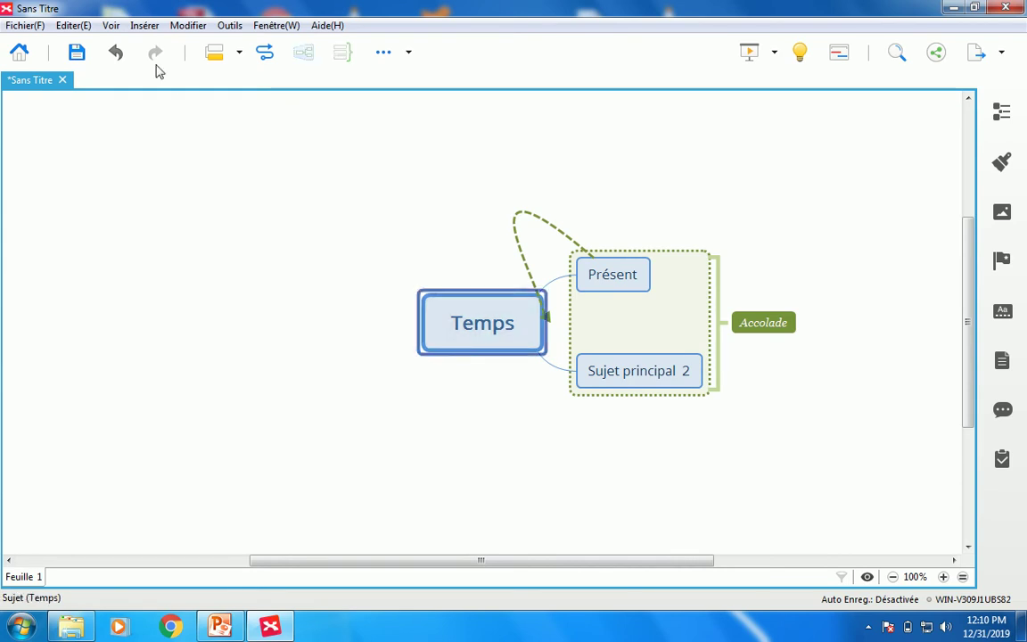
pyautogui.click(145, 26)
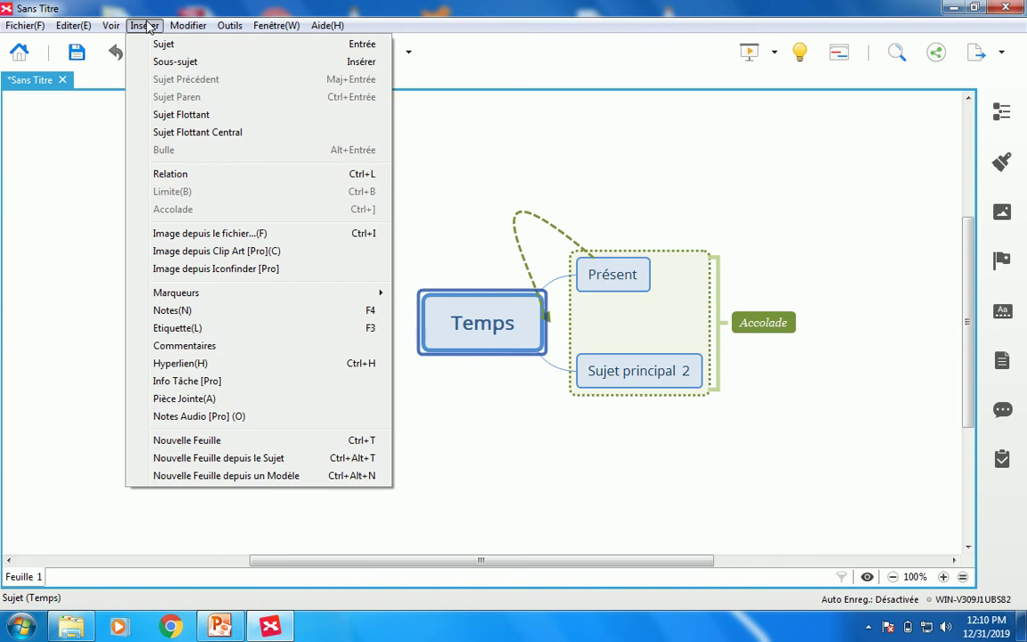
pyautogui.click(198, 440)
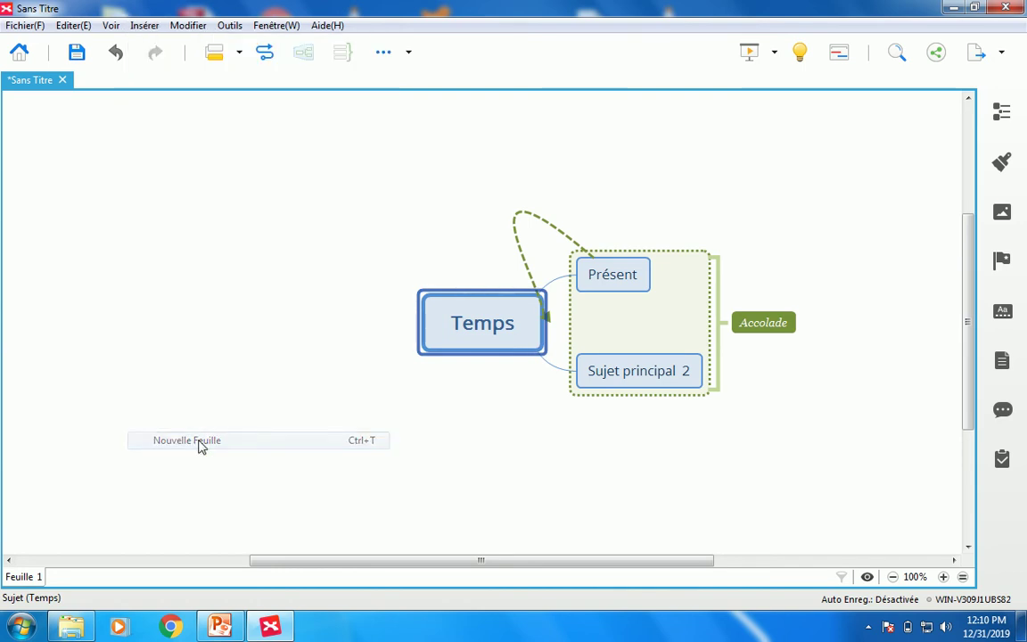
pyautogui.click(36, 577)
pyautogui.click(60, 578)
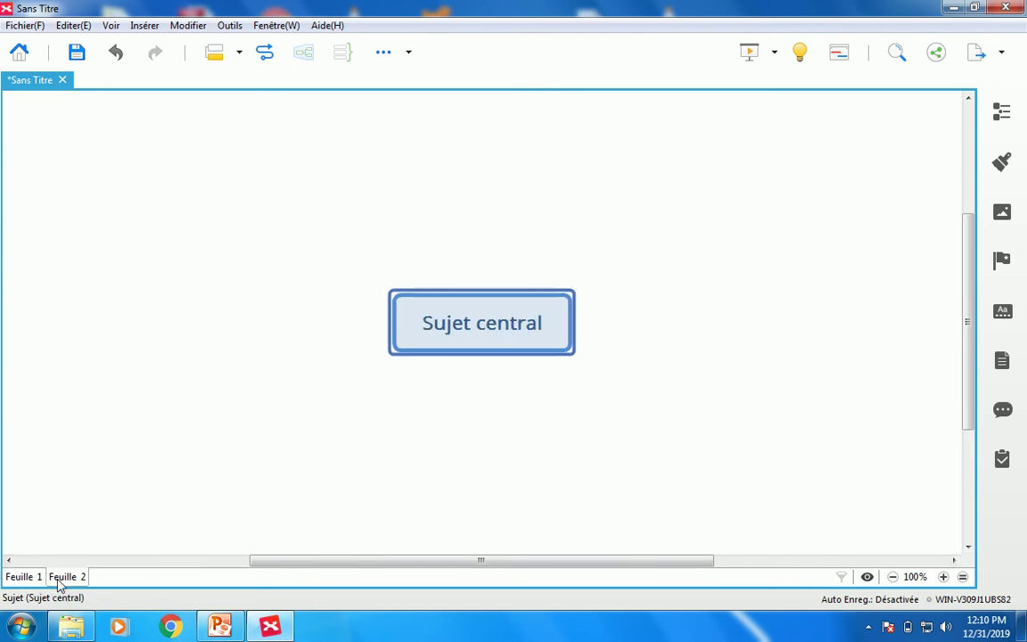
pyautogui.moveTo(58, 579)
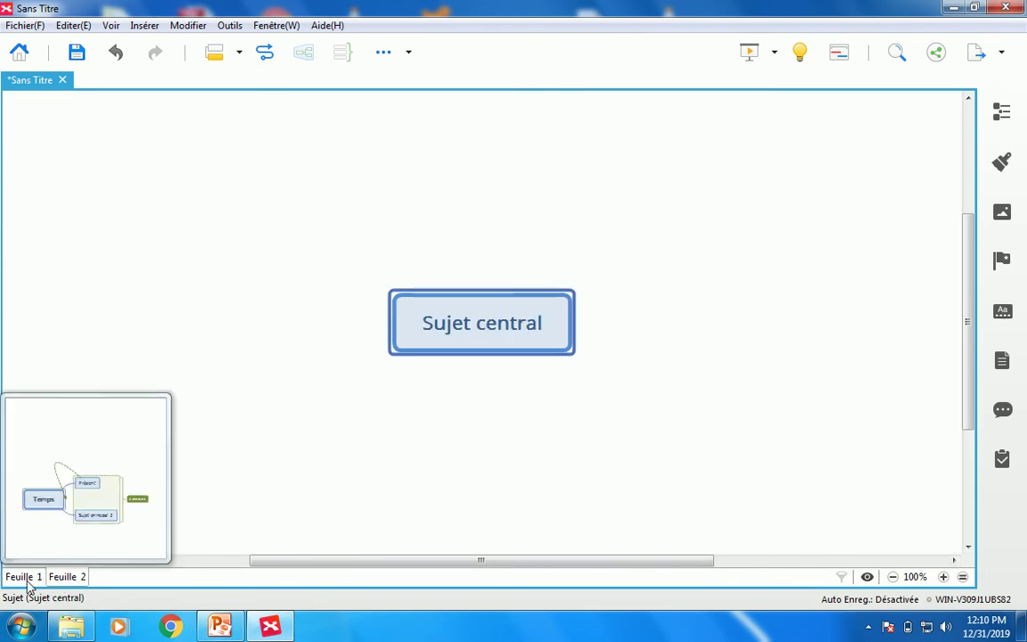
# Hyperlink the Temps topic on Feuille 1 to Sujet central (Feuille 2), test the link, and return to Feuille 1
pyautogui.click(28, 581)
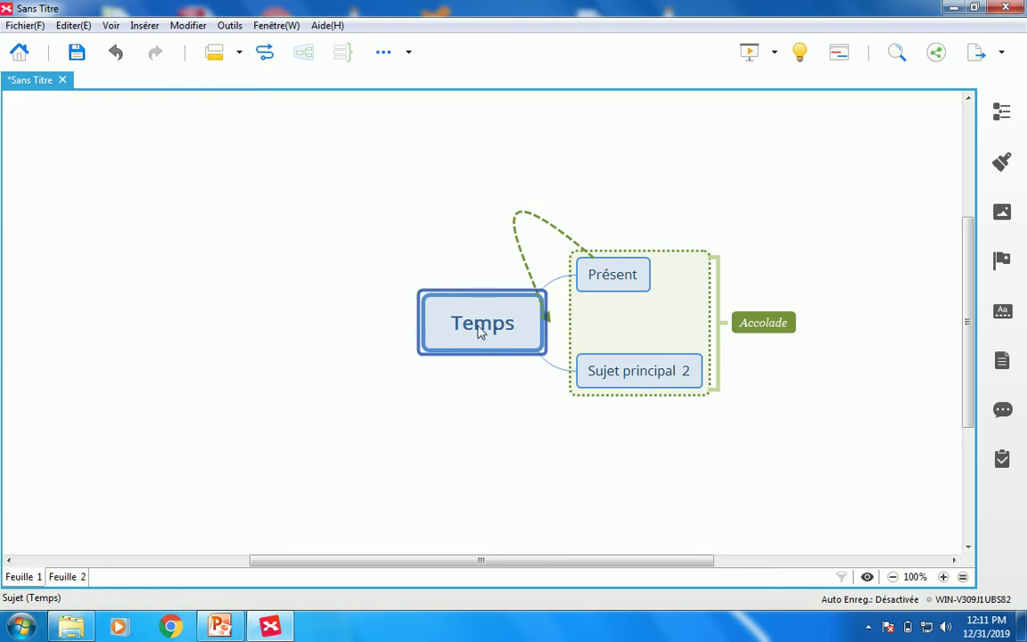
pyautogui.click(144, 27)
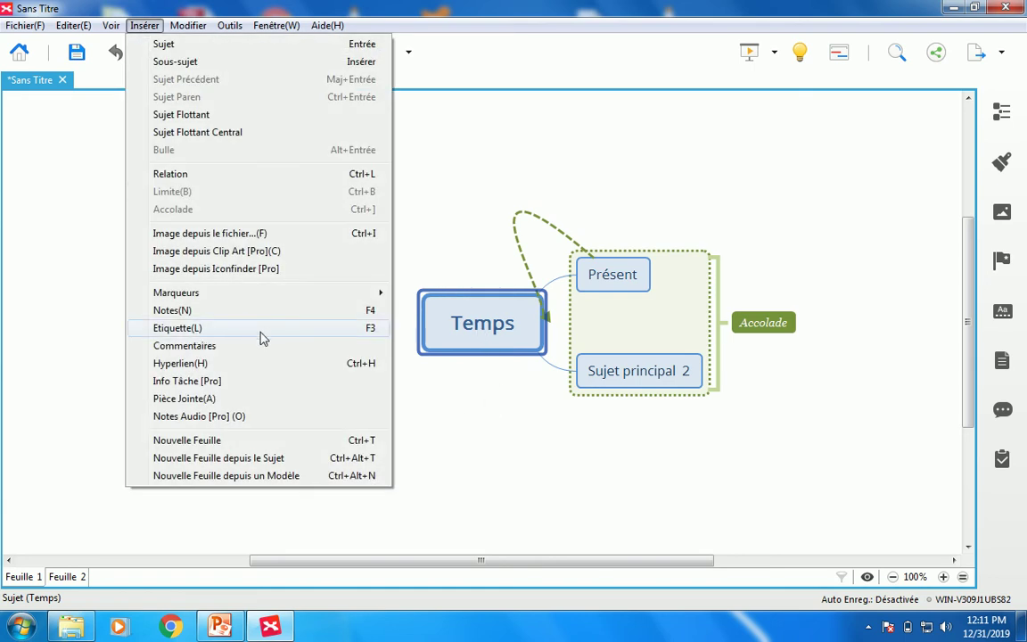
pyautogui.click(199, 365)
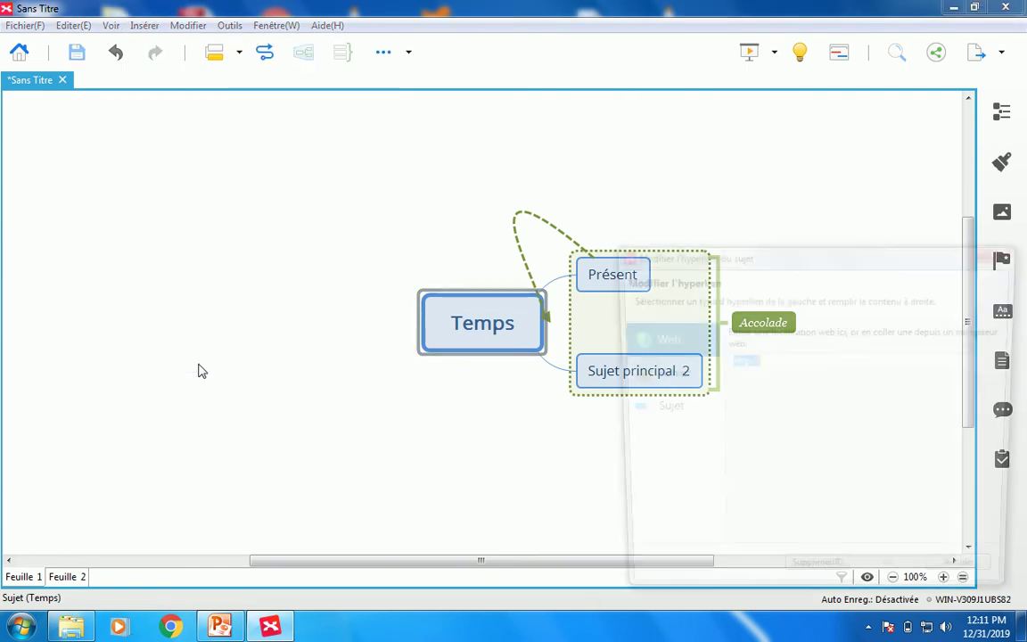
pyautogui.click(655, 415)
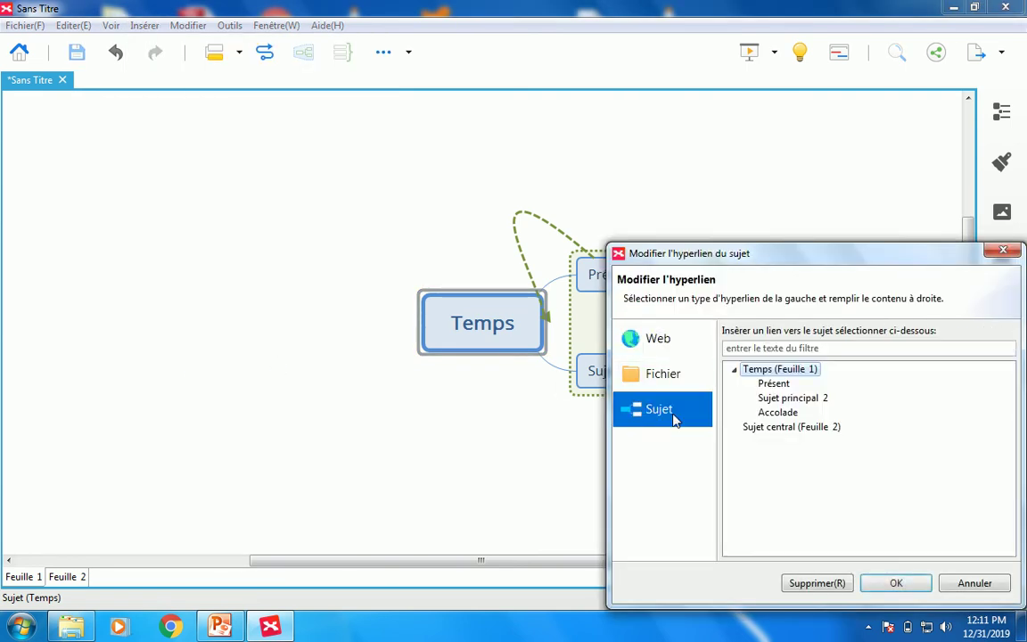
pyautogui.click(766, 427)
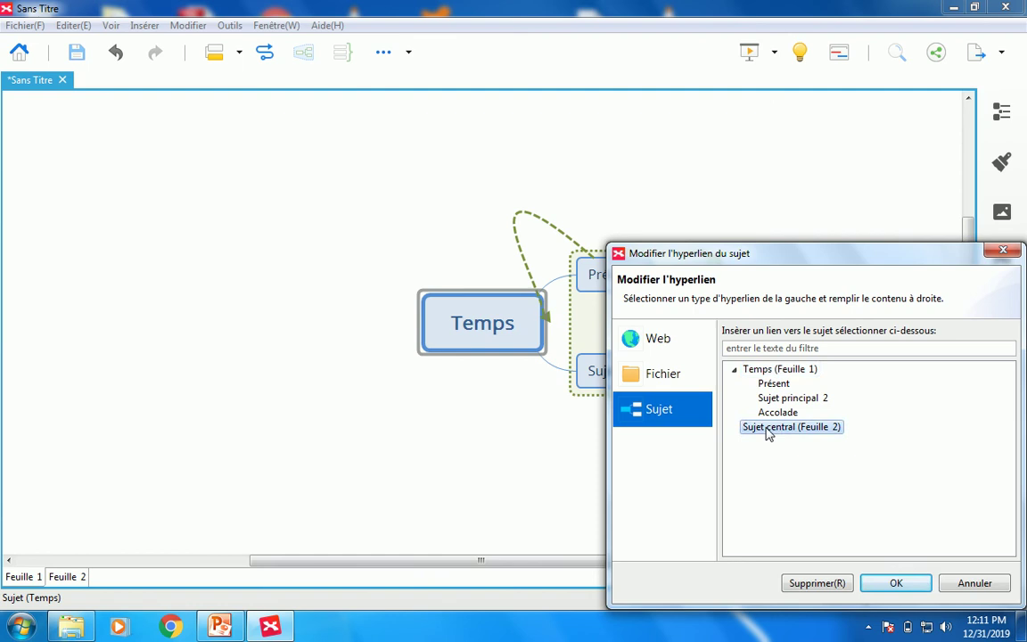
pyautogui.click(896, 582)
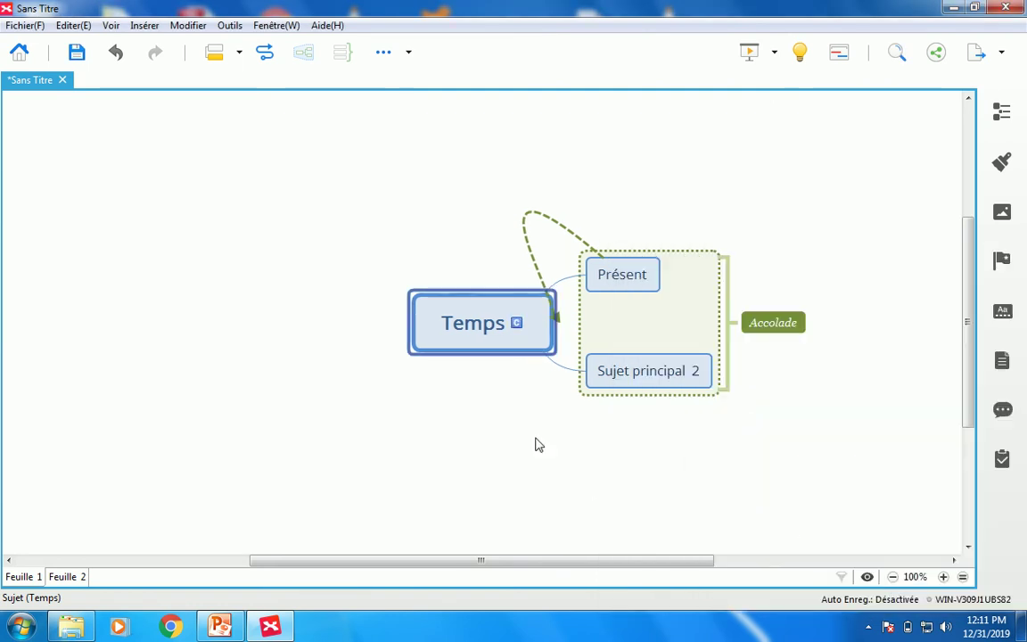
pyautogui.click(516, 323)
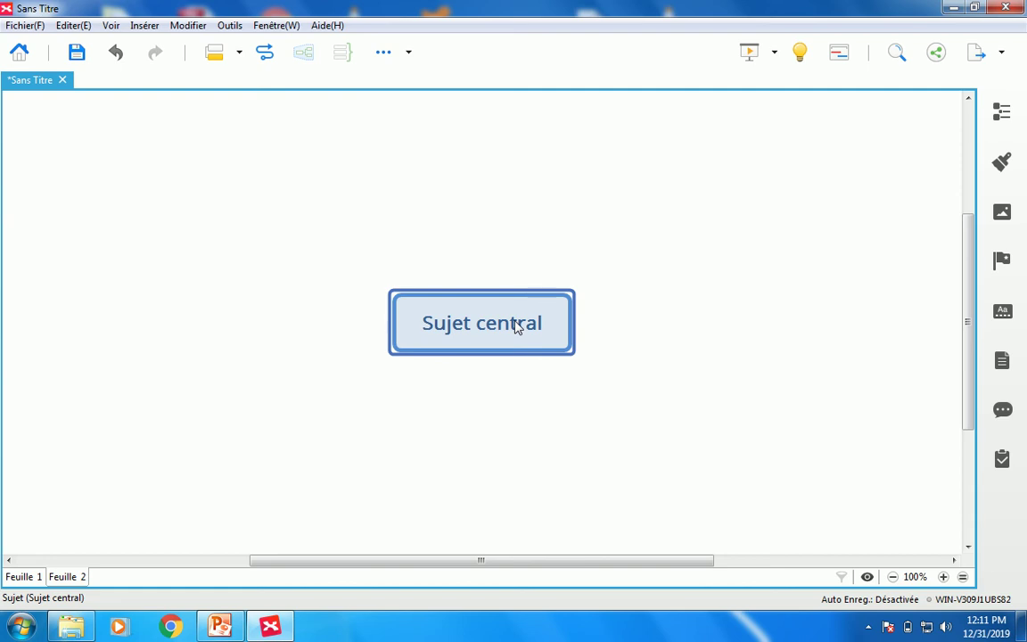
pyautogui.click(11, 577)
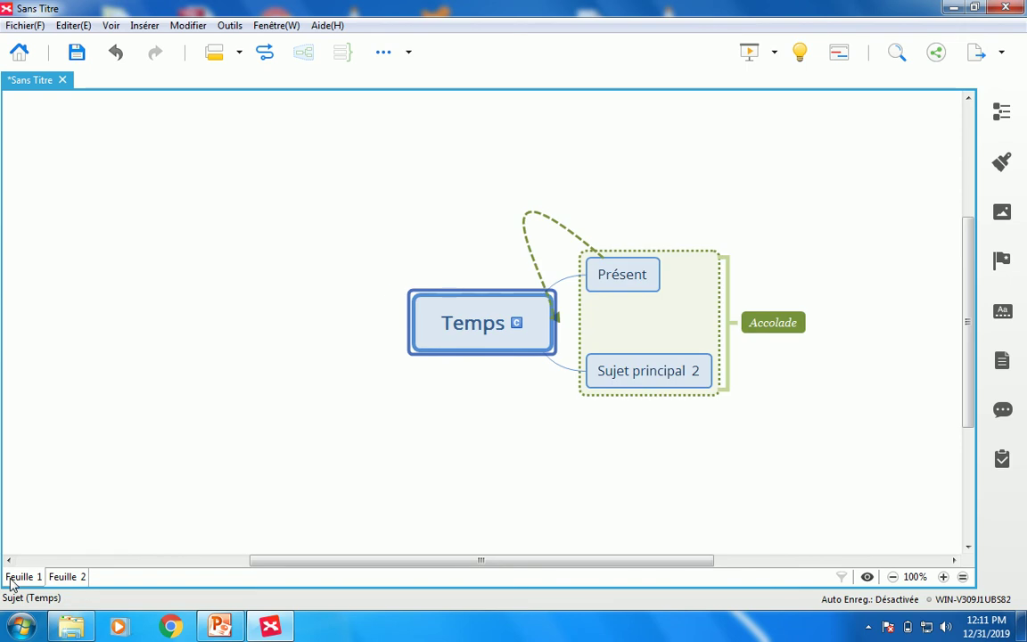
# Insert the orange-red flower image from a file into the Temps topic and shrink it to a small thumbnail above the title
pyautogui.click(143, 25)
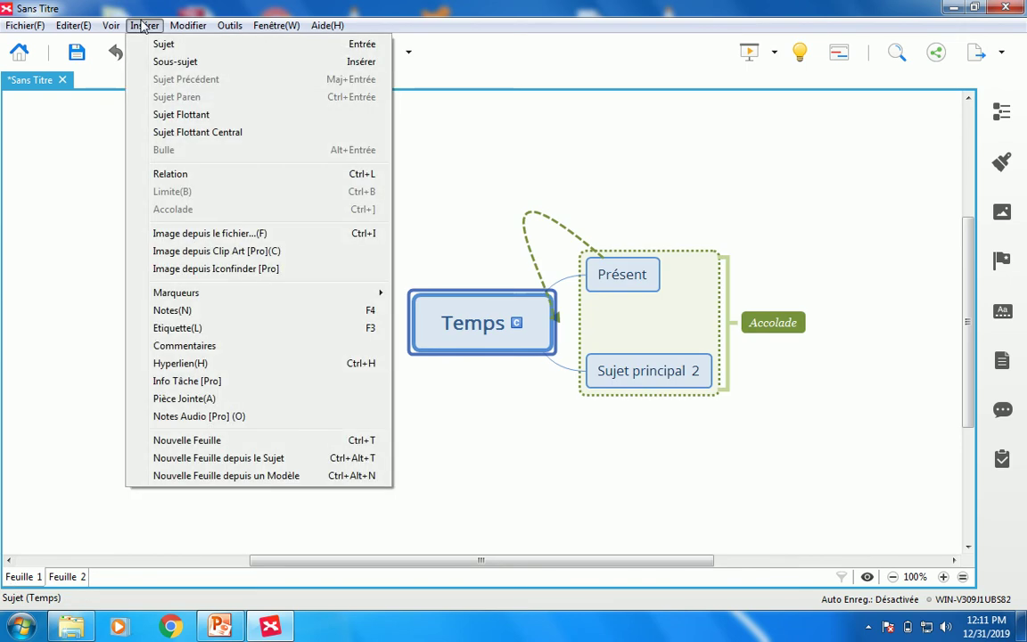
pyautogui.click(234, 235)
pyautogui.doubleClick(204, 205)
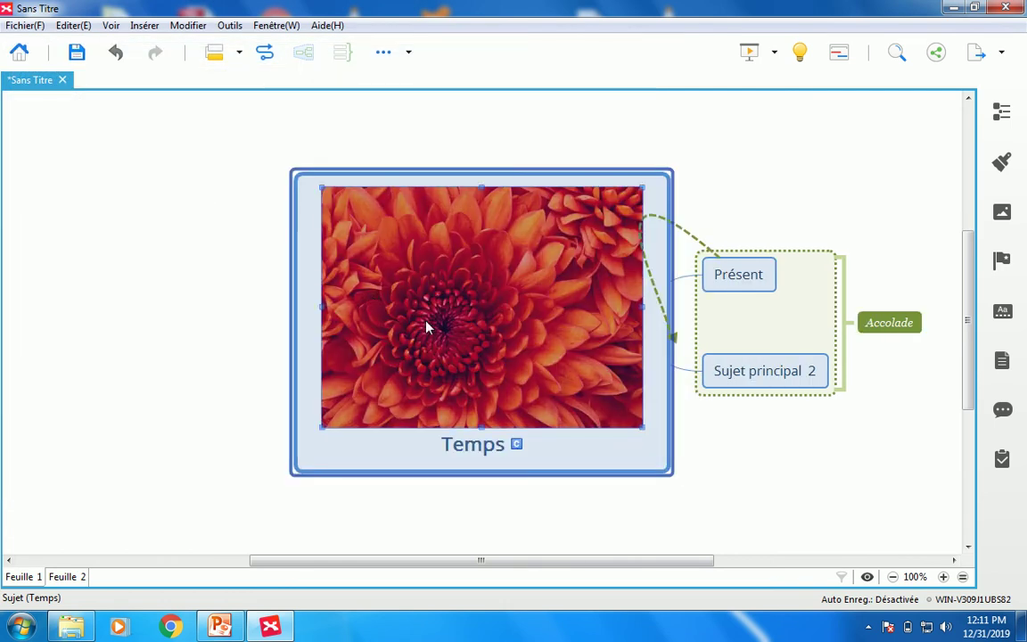
pyautogui.moveTo(643, 427); pyautogui.dragTo(326, 221)
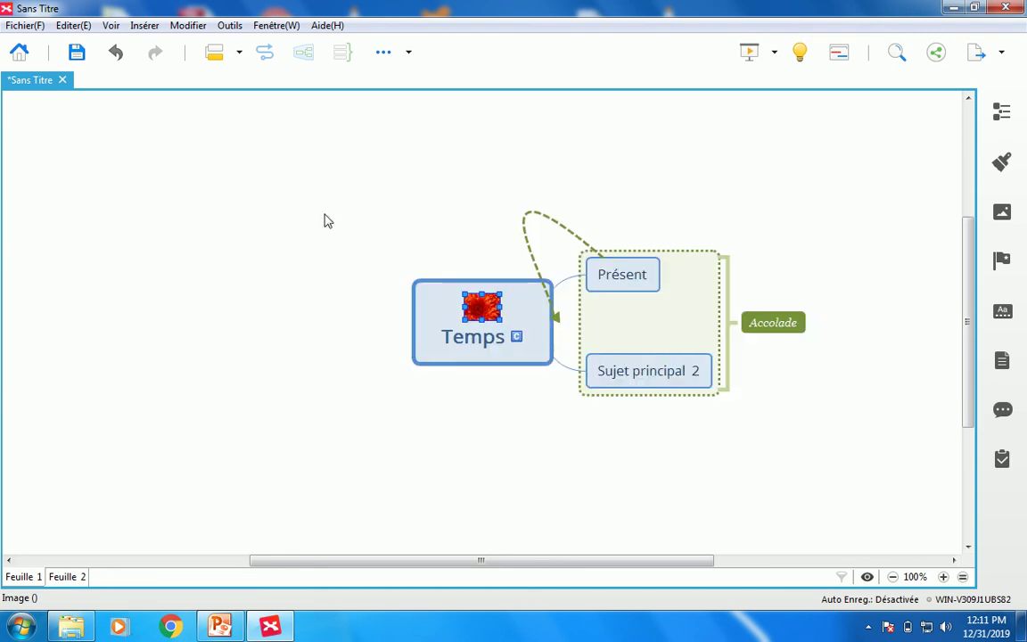
# Attach a callout (Bulle) to the Accolade summary topic
pyautogui.click(444, 323)
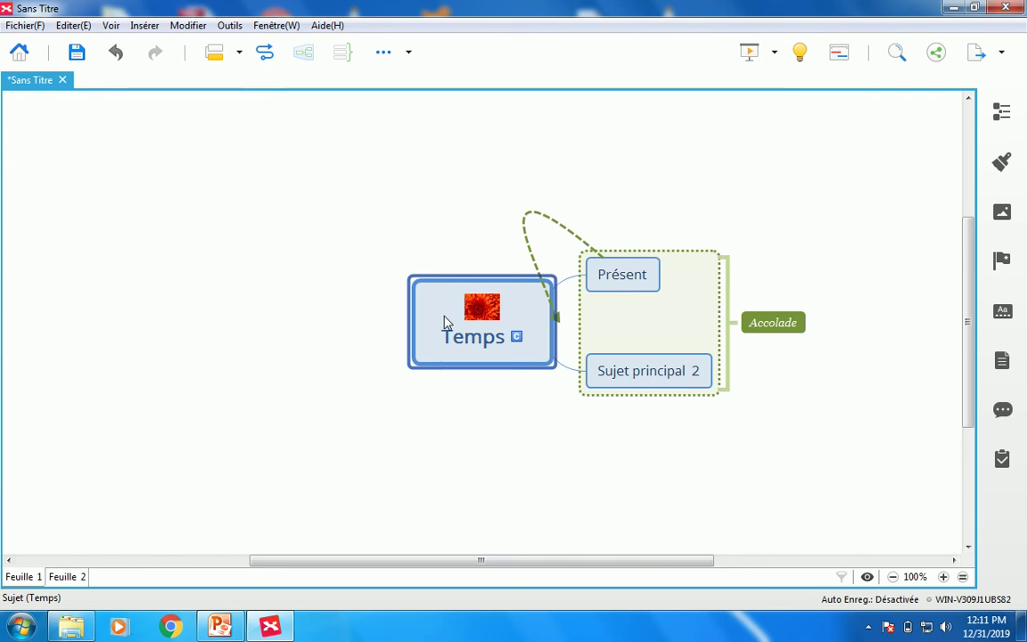
pyautogui.click(143, 26)
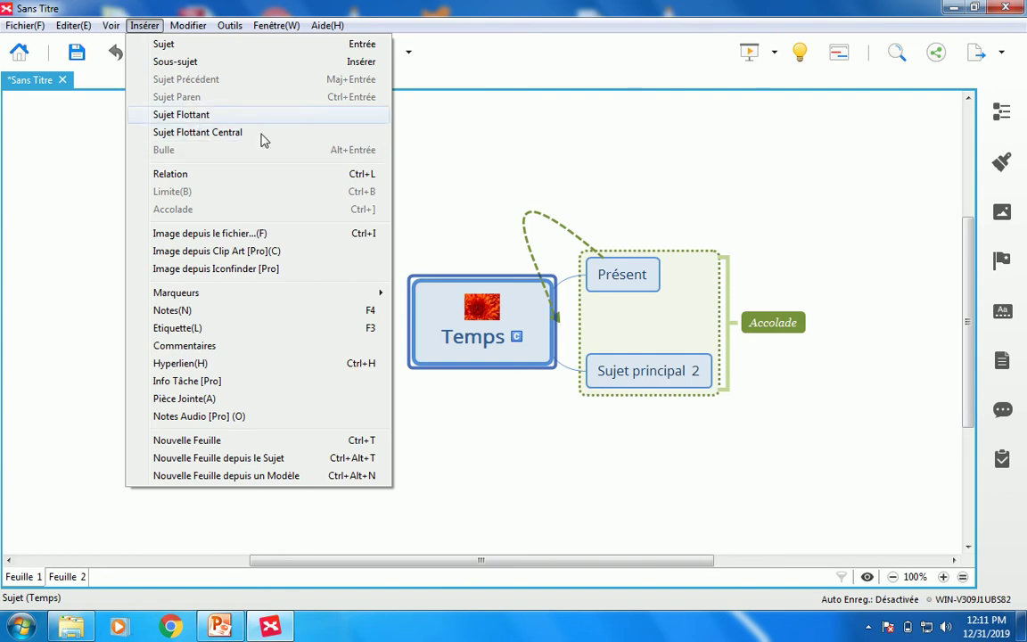
pyautogui.click(776, 326)
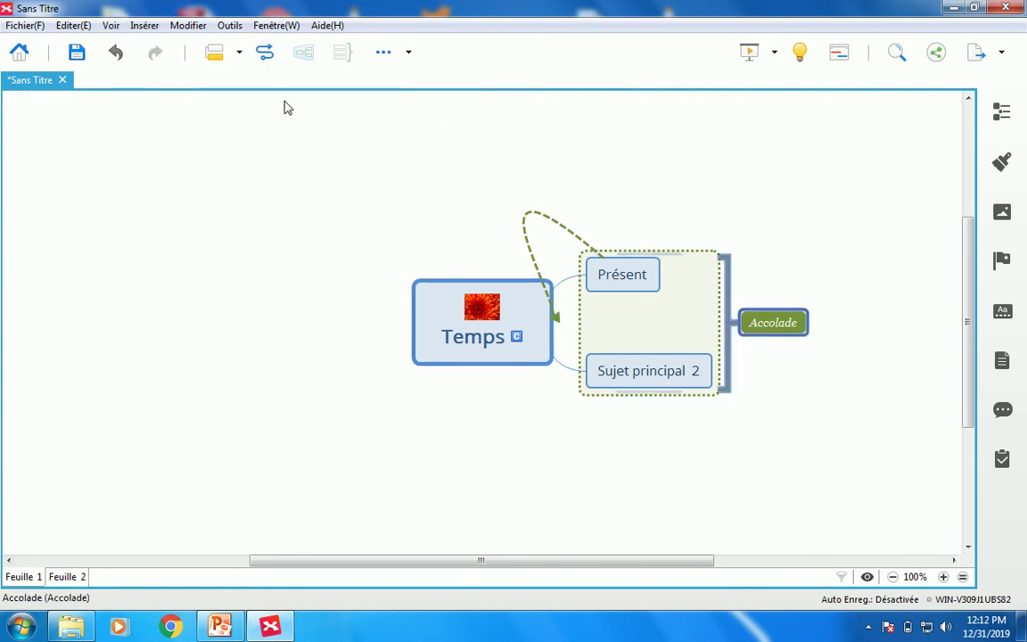
pyautogui.click(145, 27)
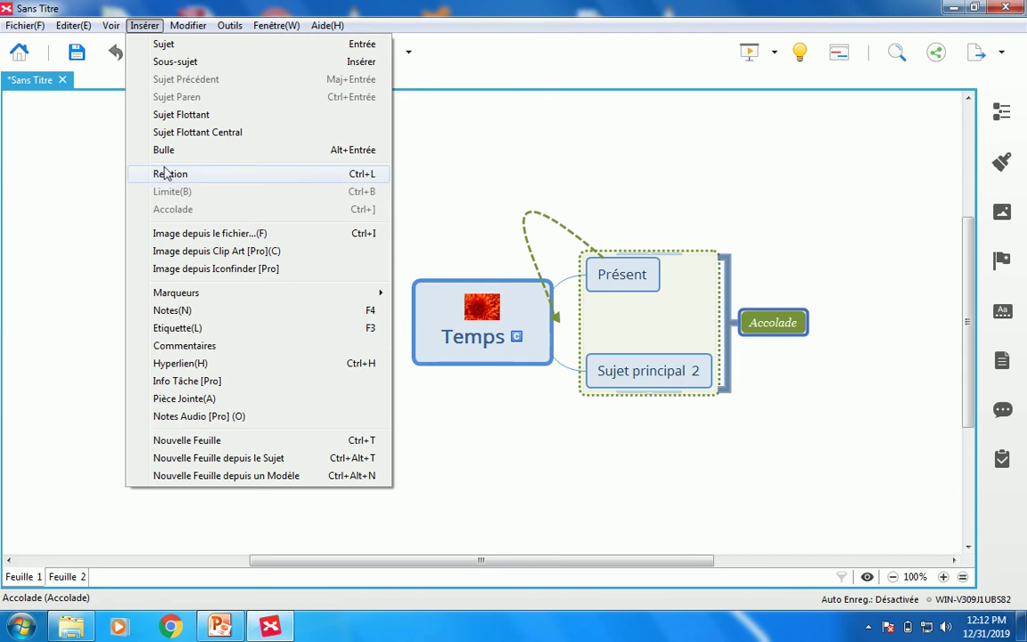
pyautogui.click(164, 151)
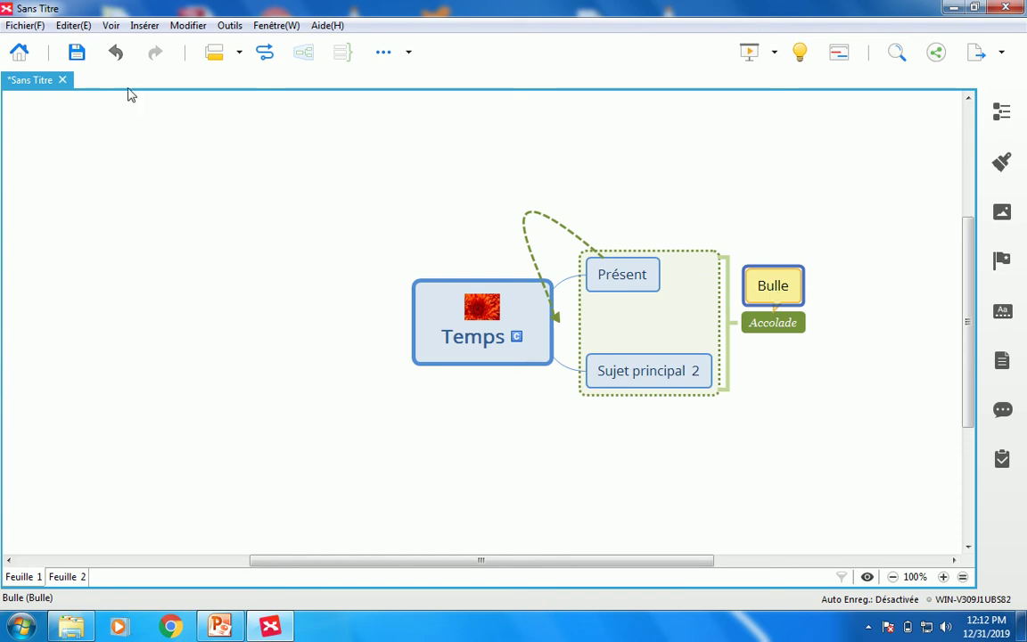
# Add the Janvier month marker to the Bulle callout
pyautogui.click(141, 30)
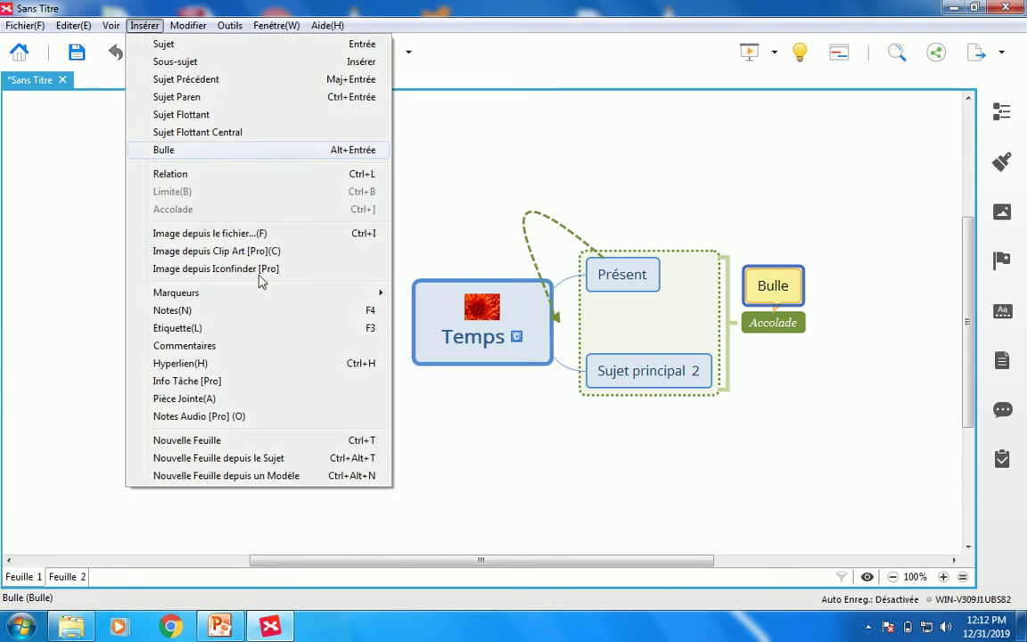
pyautogui.moveTo(203, 293)
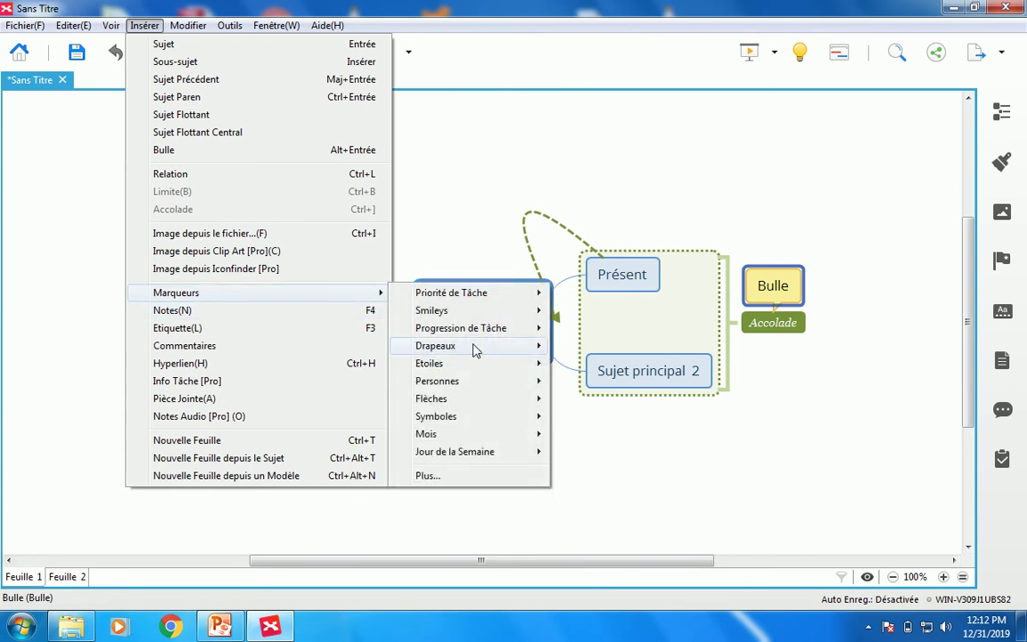
pyautogui.moveTo(482, 351)
pyautogui.moveTo(484, 305)
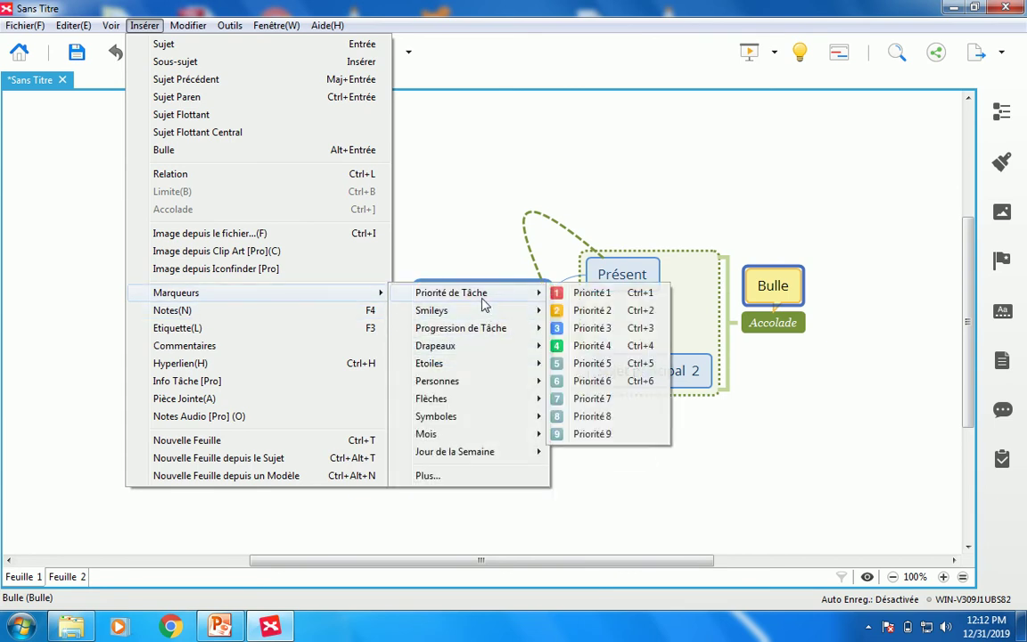
pyautogui.moveTo(461, 435)
pyautogui.click(575, 434)
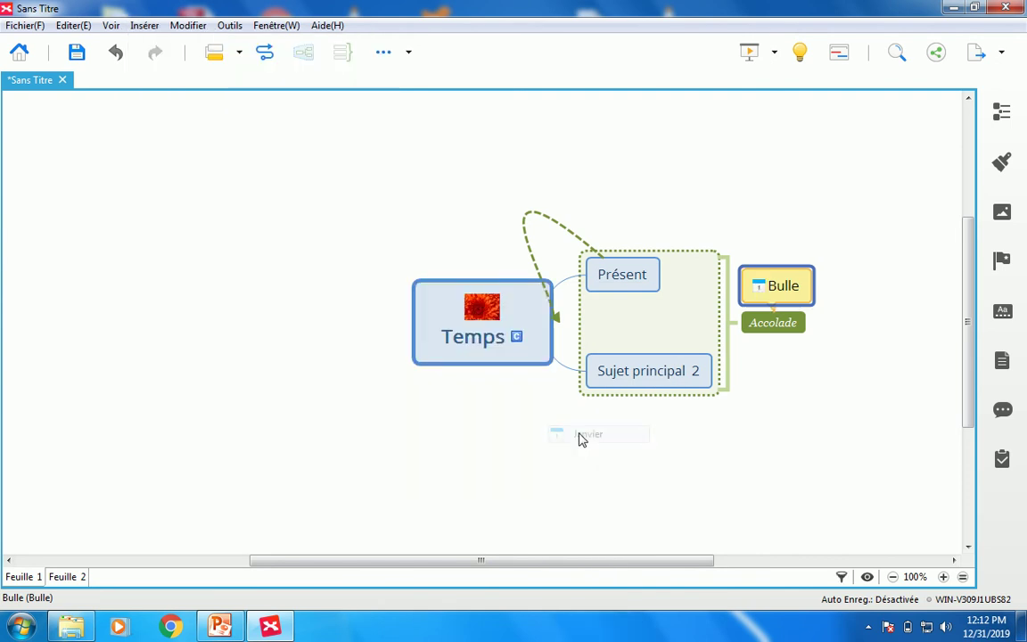
# Look over the alternative months offered for the callout's marker without changing it, and select the Temps topic
pyautogui.click(758, 287)
pyautogui.click(759, 287)
pyautogui.click(758, 287)
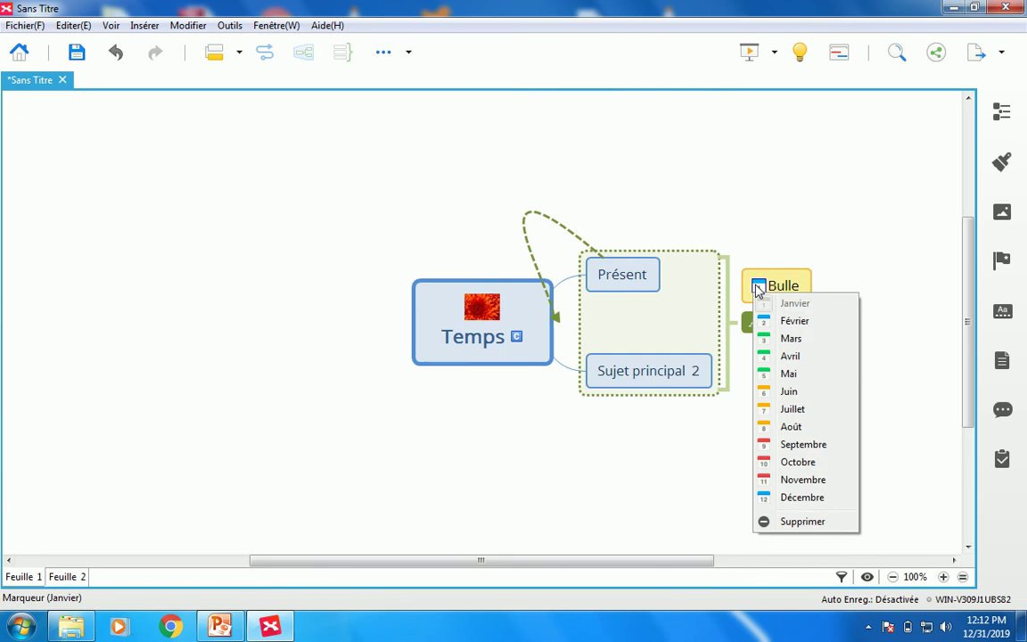
pyautogui.click(786, 221)
pyautogui.click(448, 331)
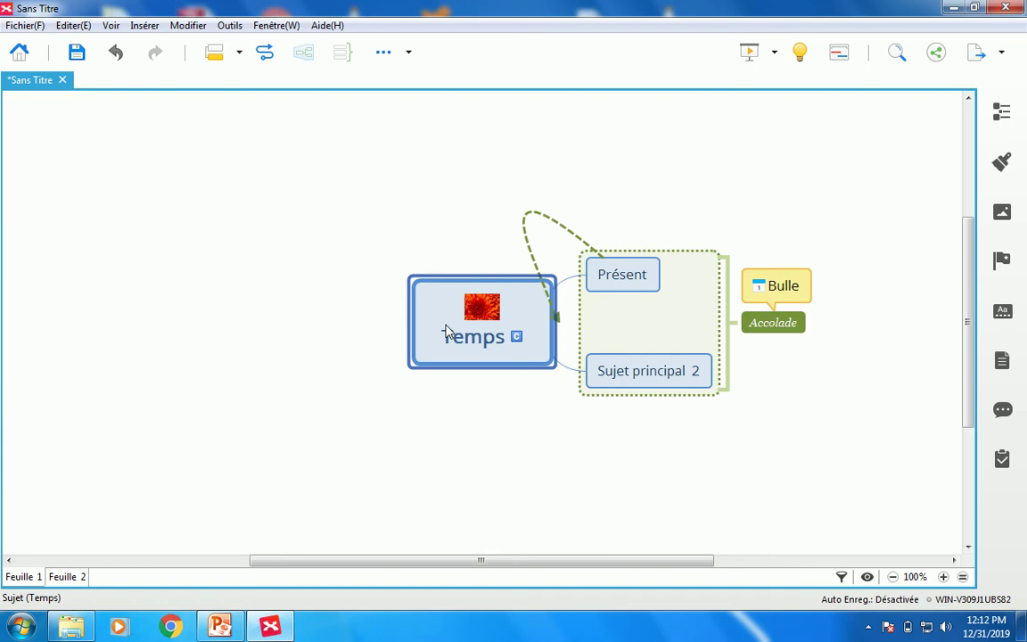
pyautogui.click(527, 221)
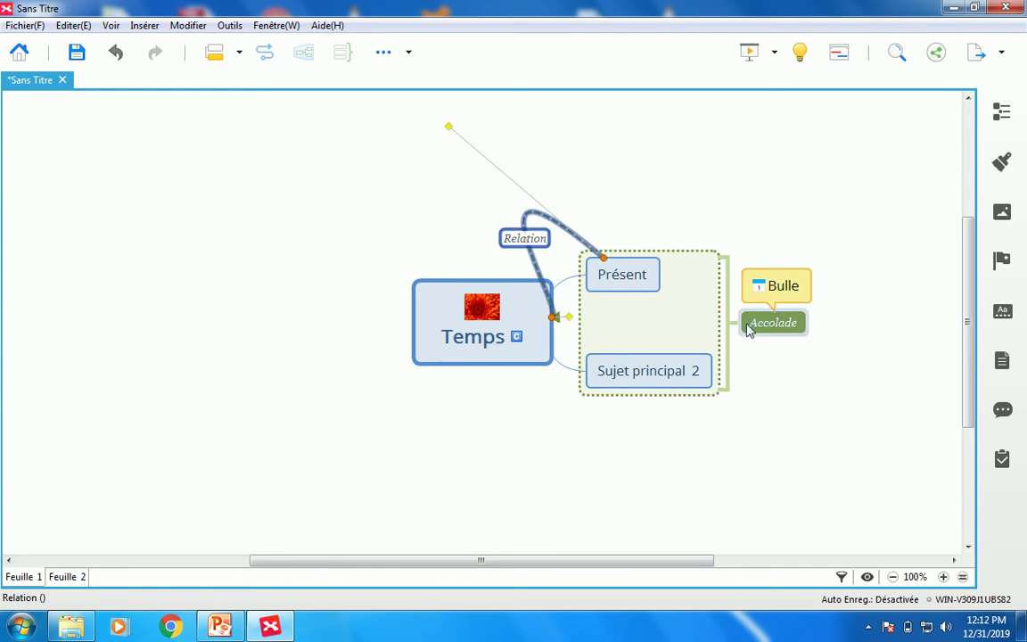
pyautogui.press('Escape')
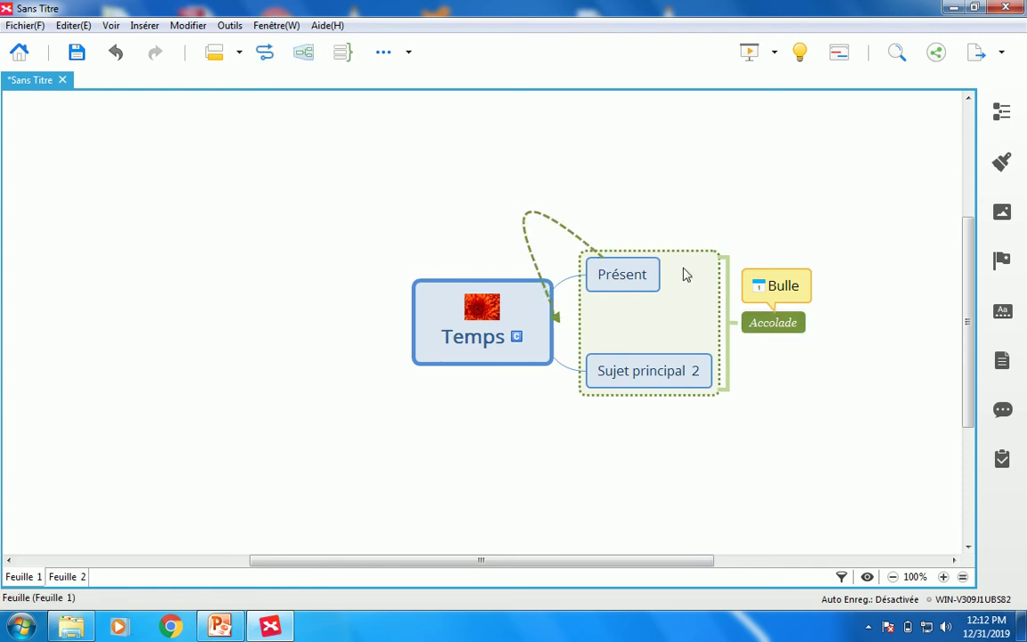
# Attach the sample image file Tulipes.jpg to the Temps topic as an attachment (Pièce Jointe)
pyautogui.click(146, 27)
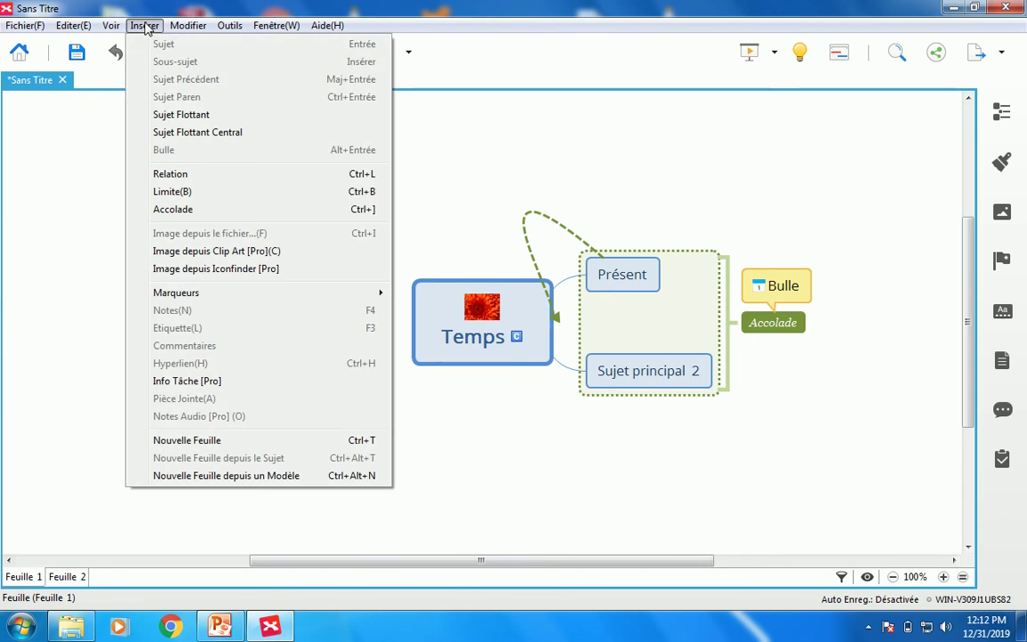
pyautogui.click(477, 343)
pyautogui.click(487, 307)
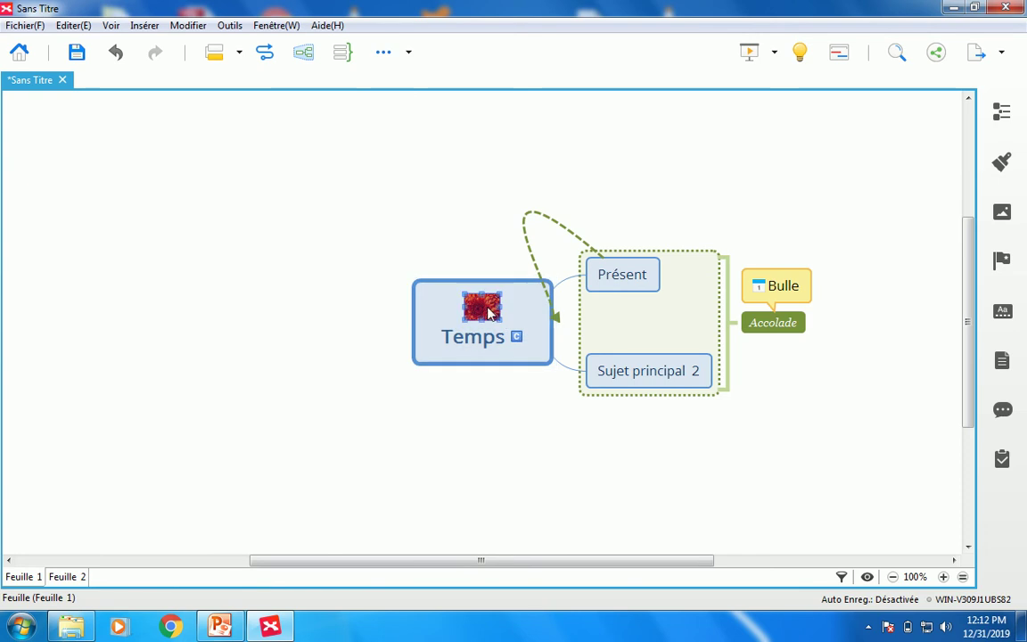
pyautogui.click(138, 27)
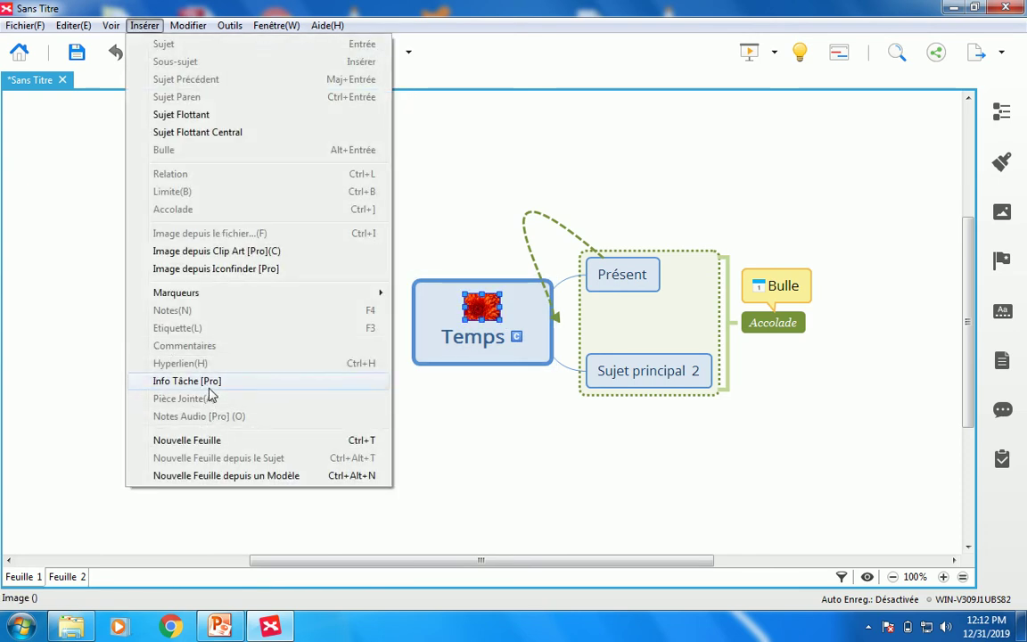
pyautogui.click(489, 353)
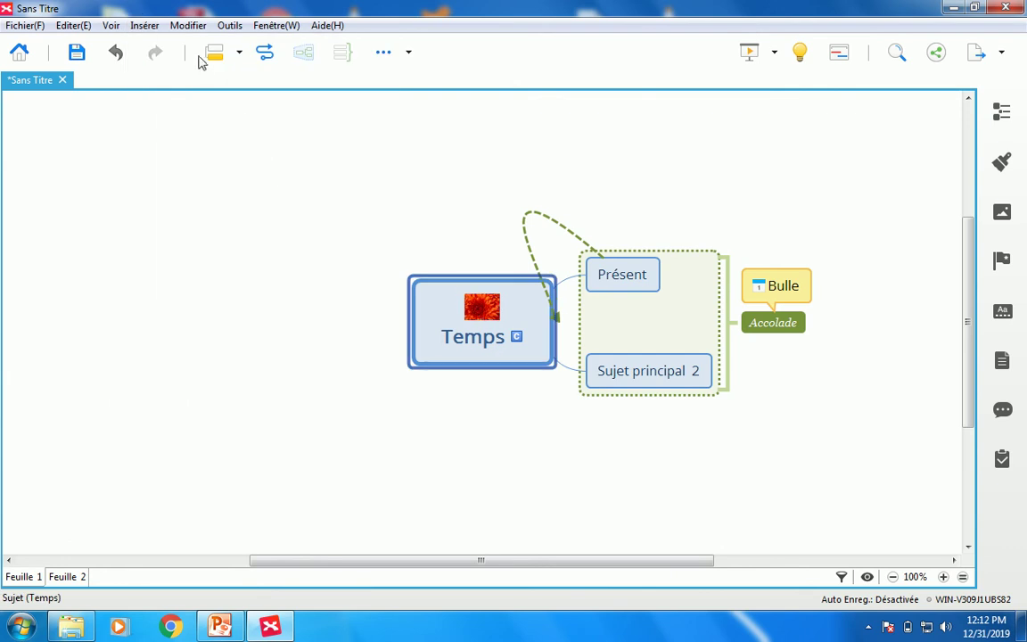
pyautogui.click(146, 25)
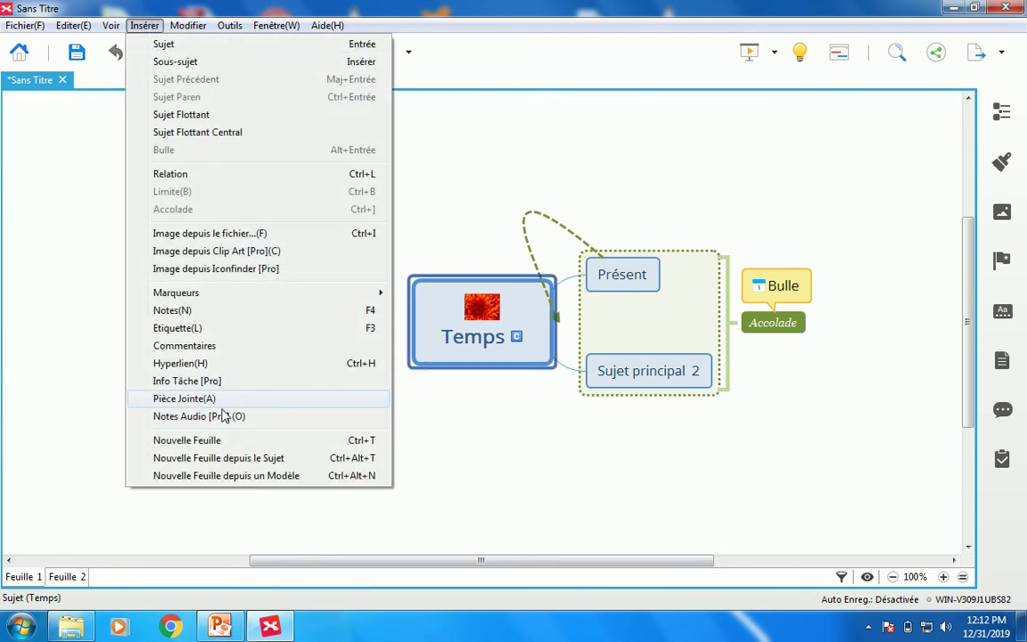
pyautogui.click(198, 403)
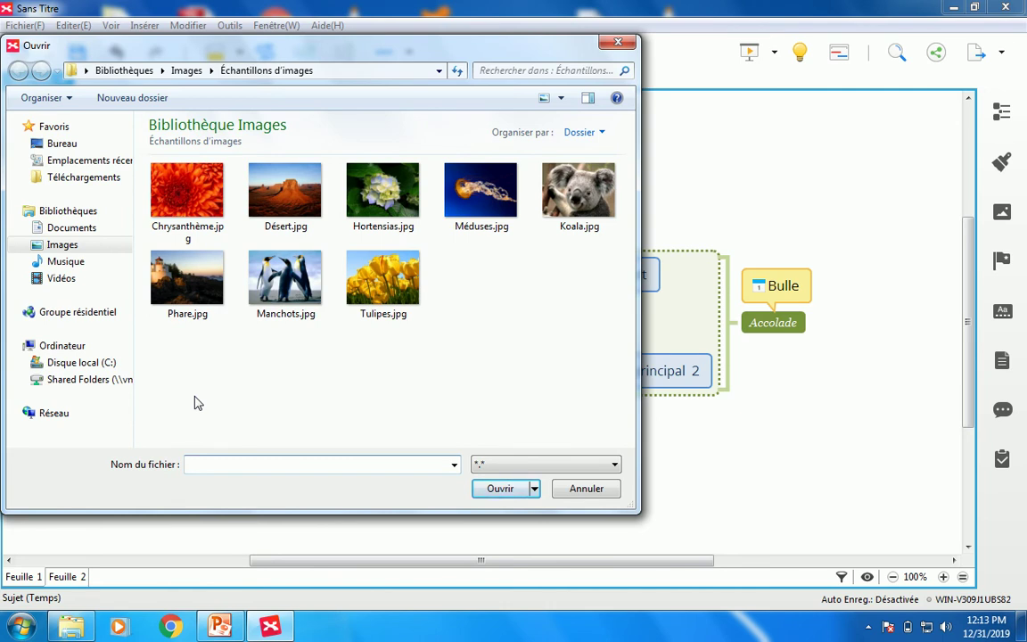
pyautogui.doubleClick(369, 244)
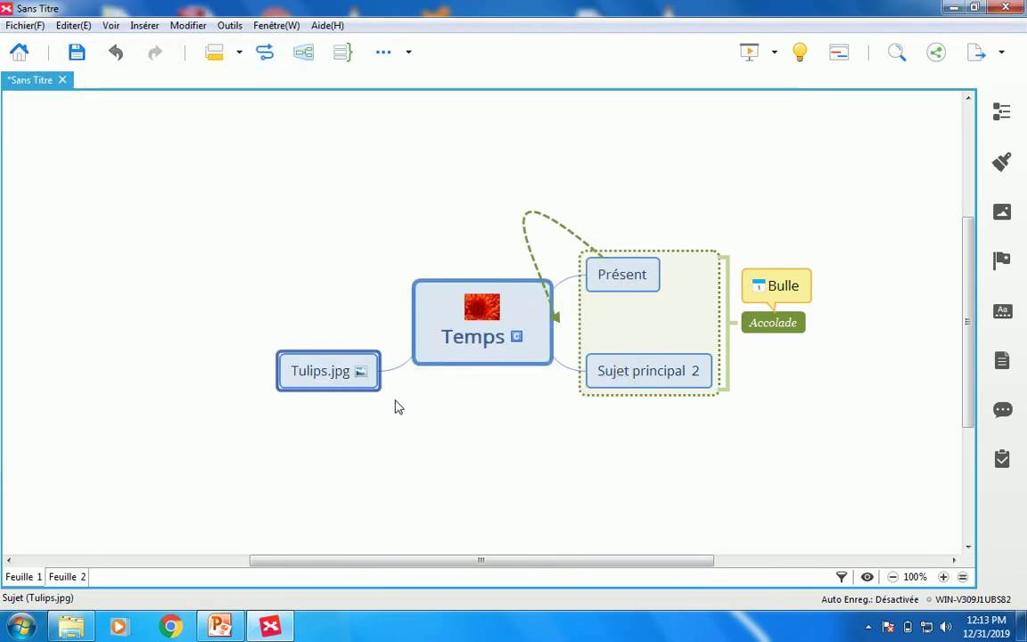
# View the image attached to the Tulips.jpg topic, close it, and look over the additional elements that can be inserted
pyautogui.click(360, 373)
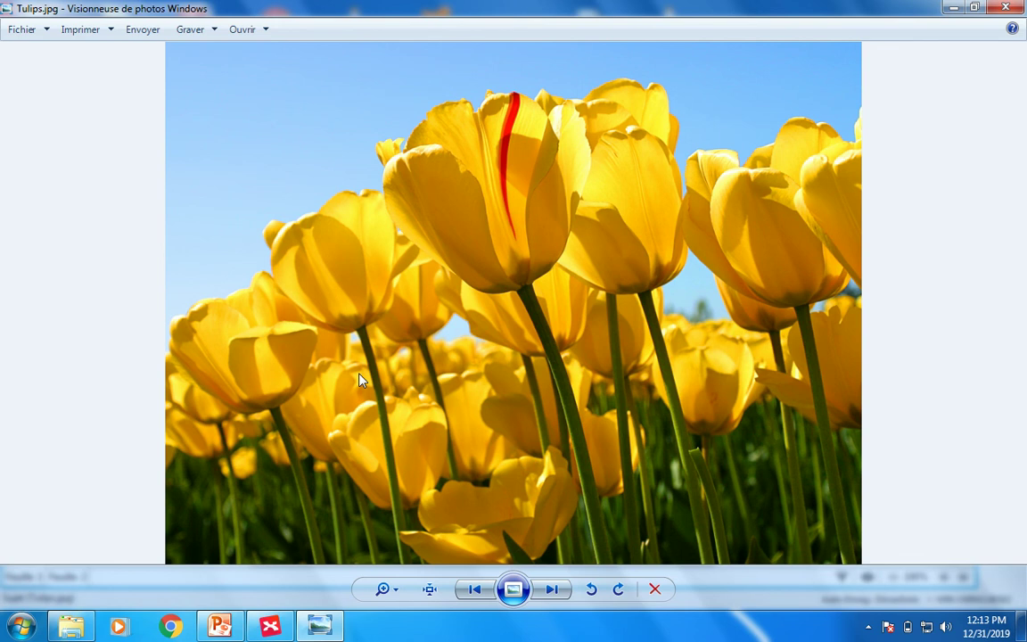
pyautogui.hotkey('alt', 'F4')
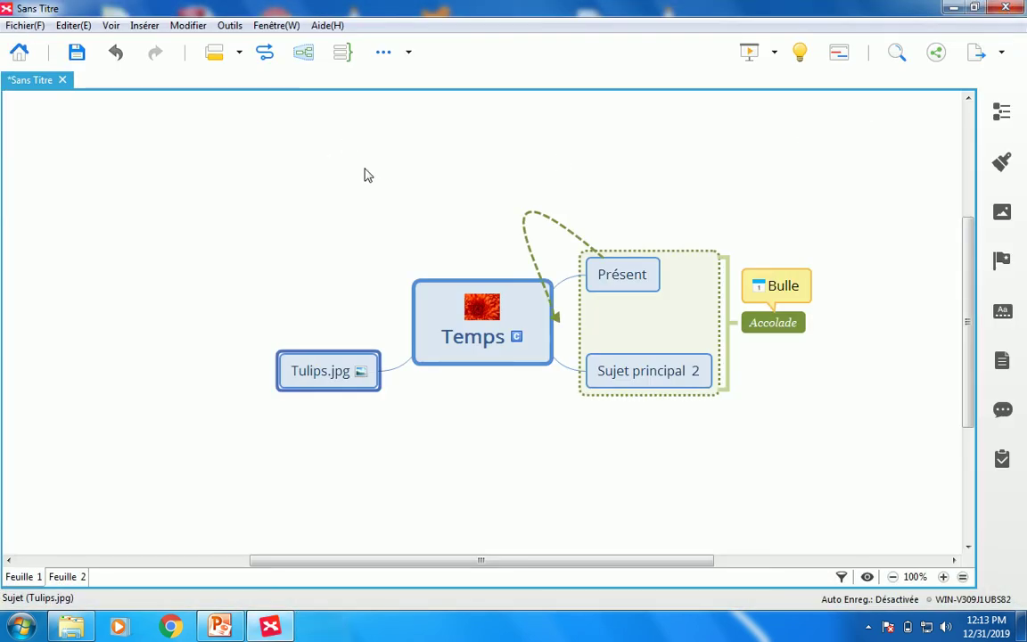
pyautogui.click(408, 53)
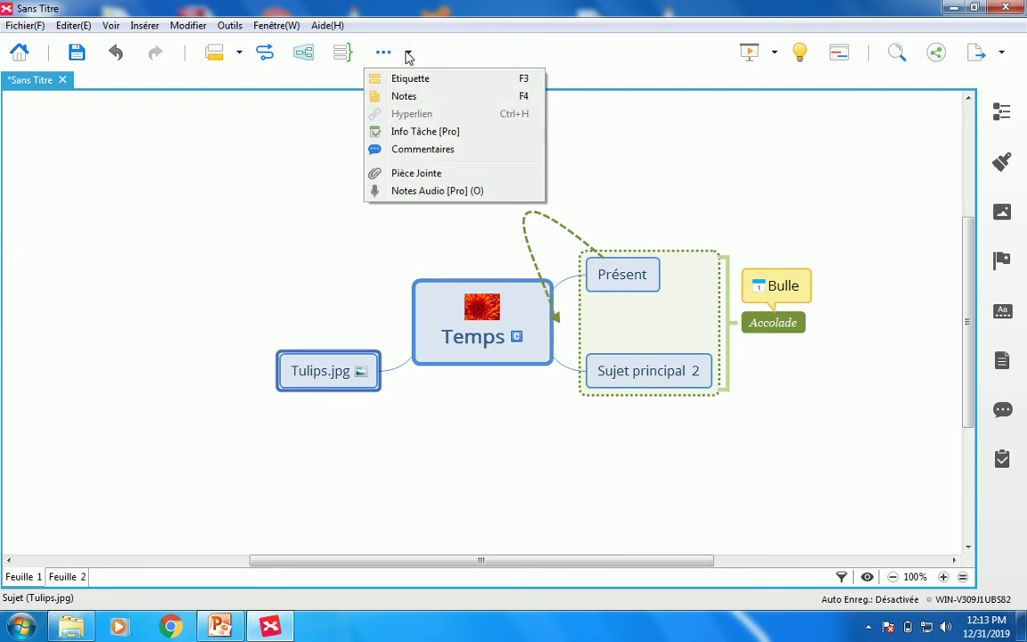
pyautogui.click(289, 156)
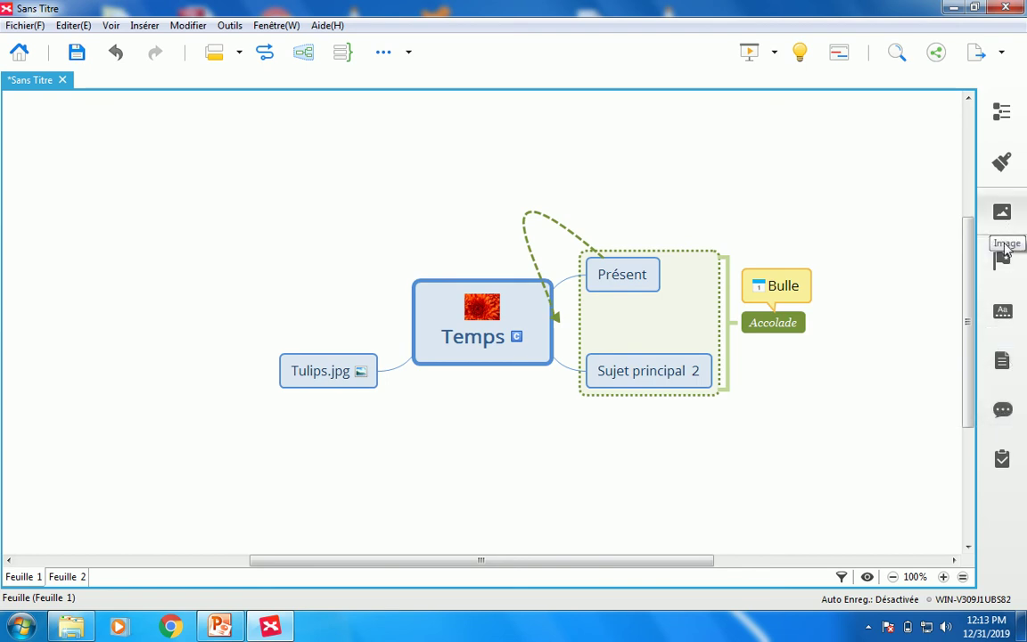
# Try the Business II theme on the mind map, and apply the Business I theme instead
pyautogui.click(1003, 312)
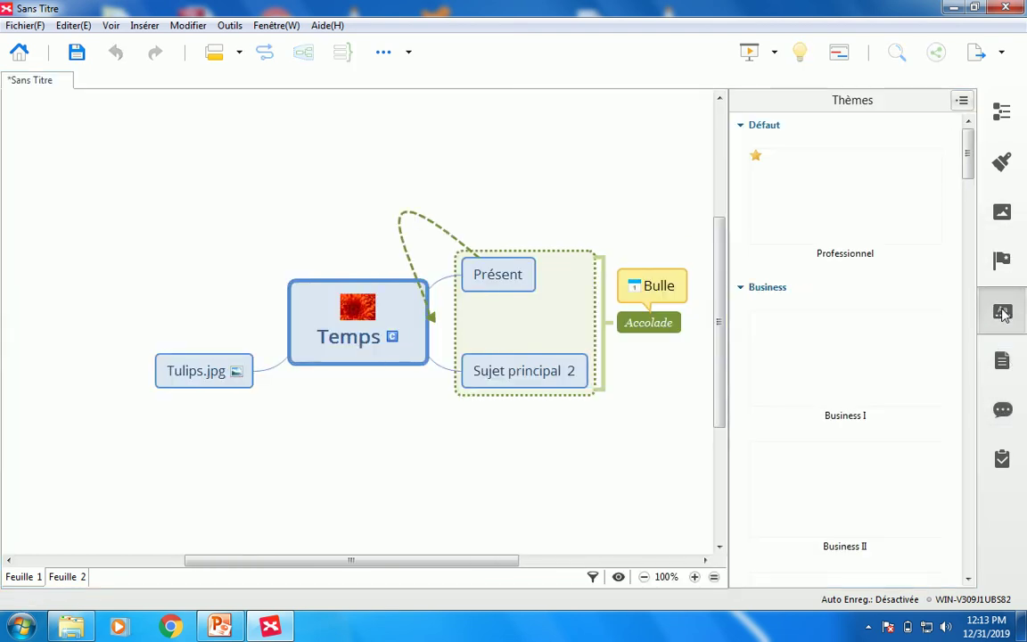
pyautogui.click(878, 369)
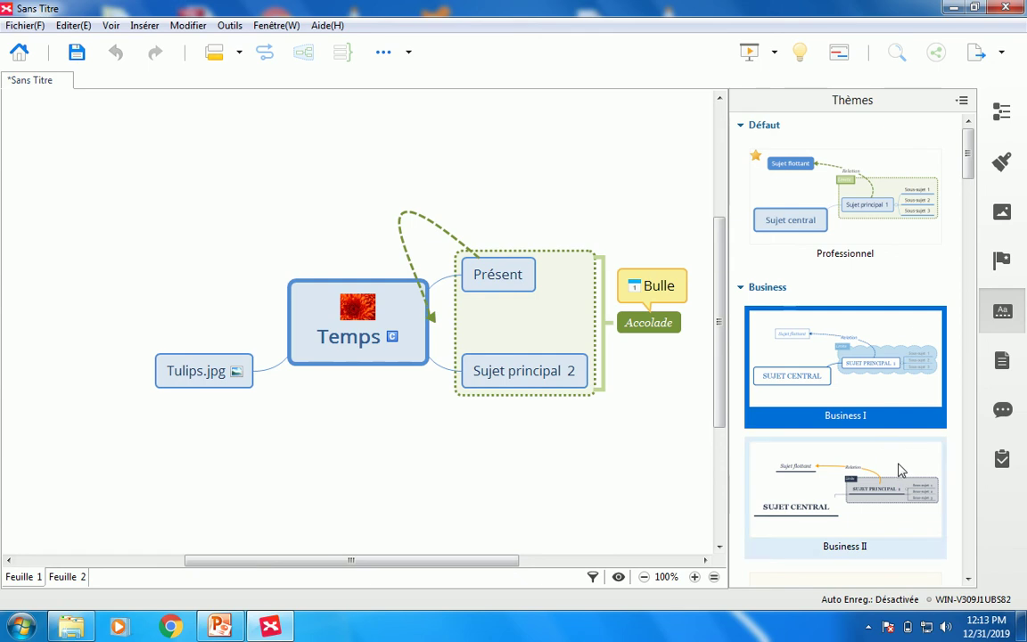
pyautogui.click(891, 255)
pyautogui.click(862, 359)
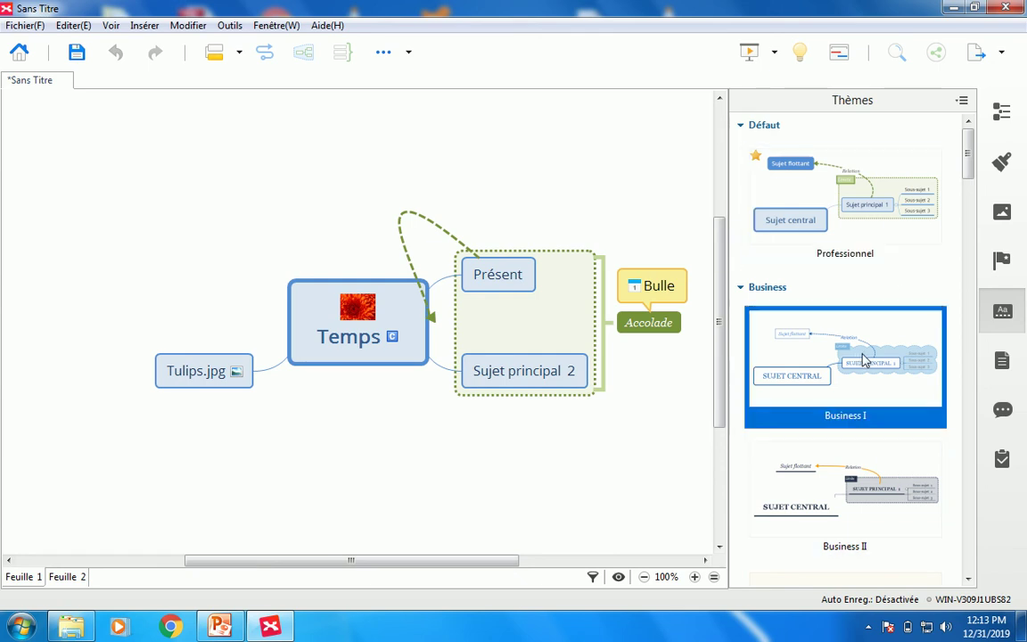
pyautogui.click(865, 495)
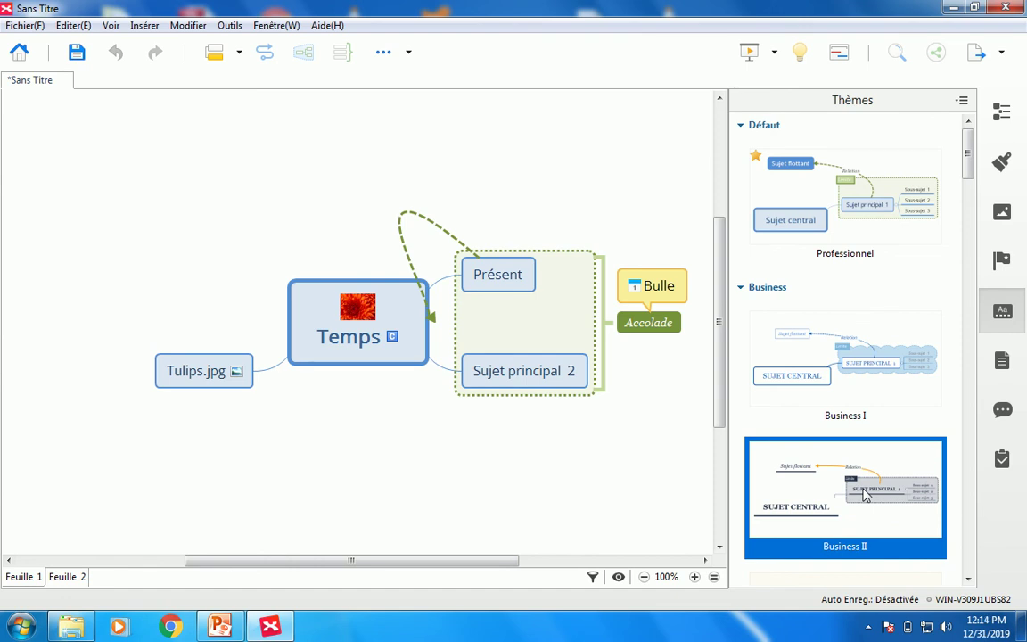
pyautogui.doubleClick(865, 496)
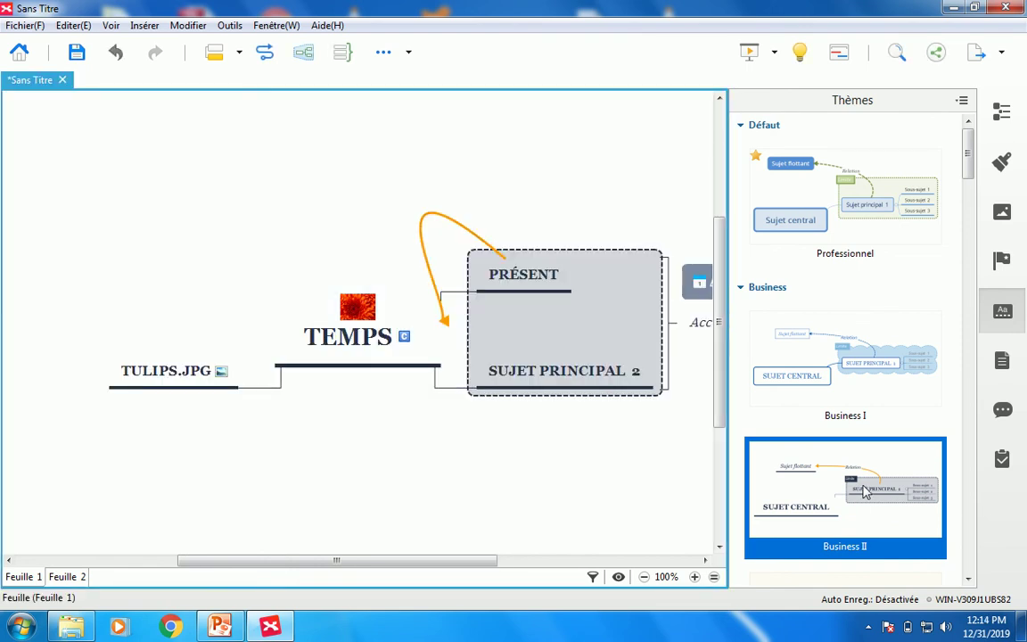
pyautogui.doubleClick(870, 365)
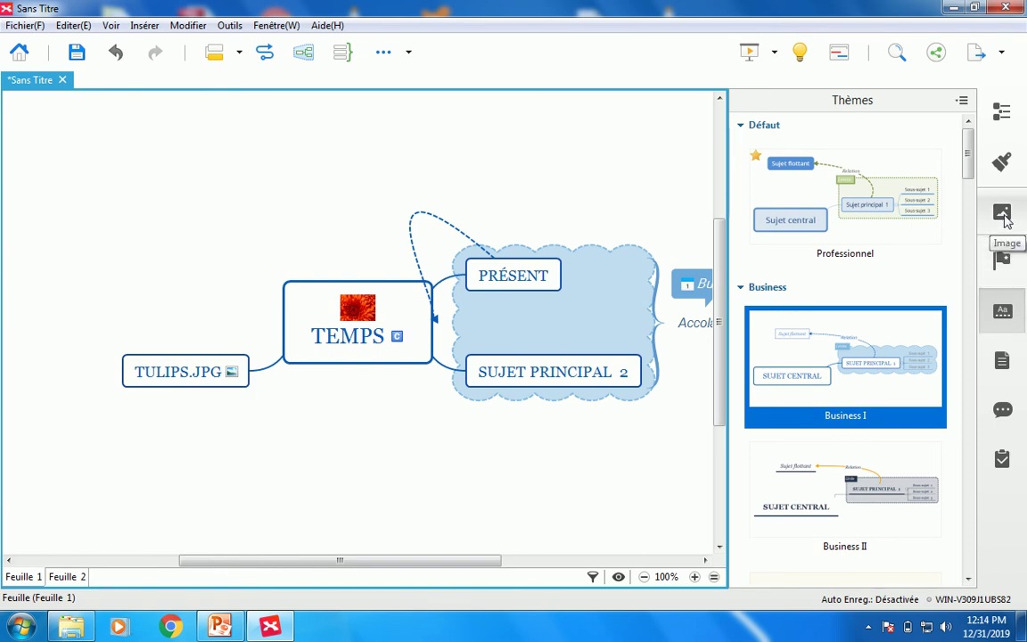
# Display the export formats available for the mind map
pyautogui.click(1002, 54)
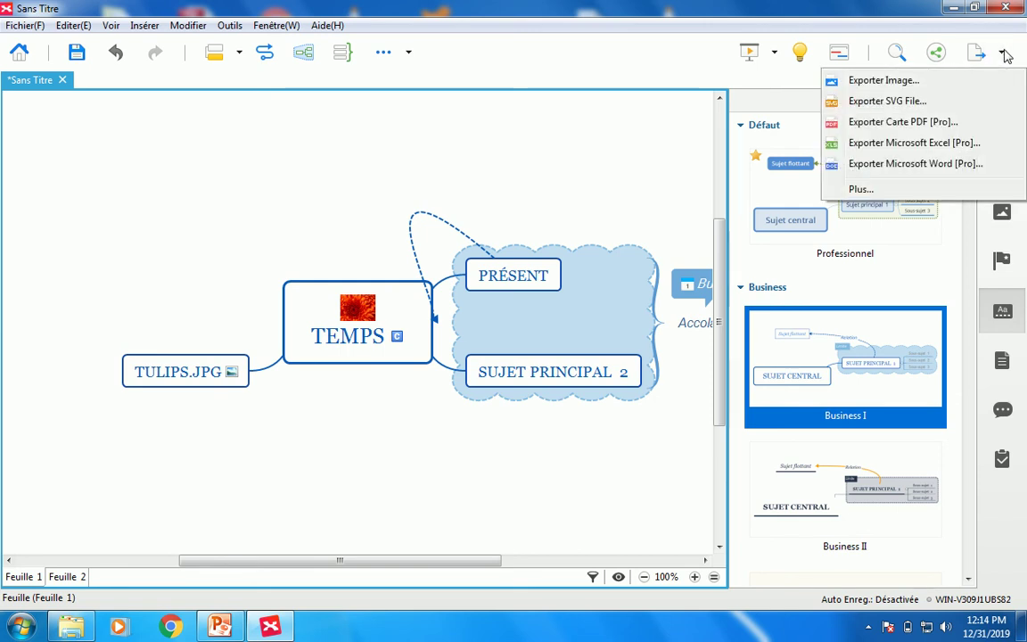